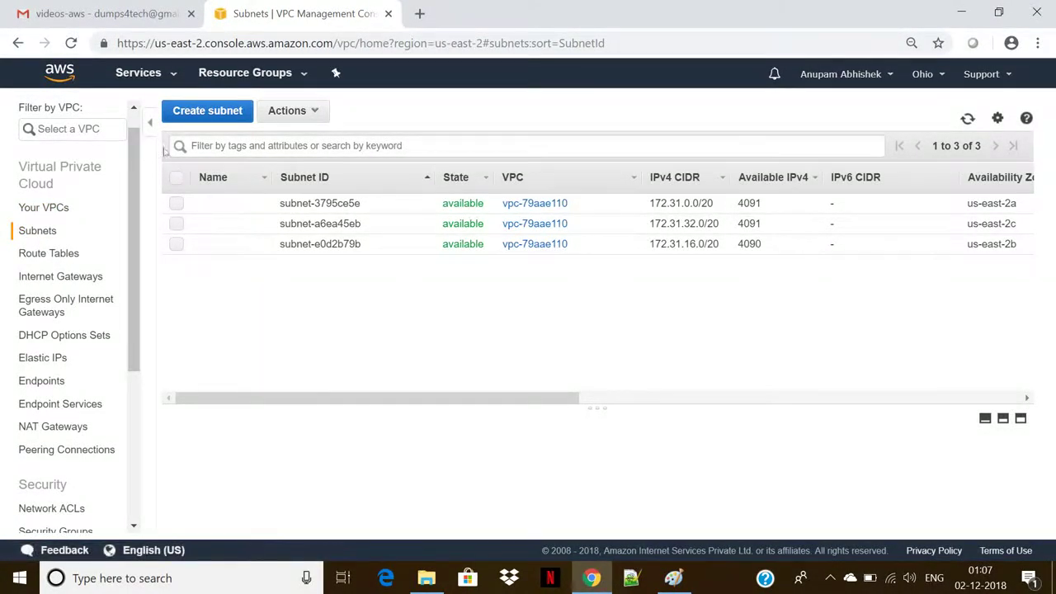
# - Create a subnet named subnet1 in the myvpc VPC with the IPv4 CIDR block 10.0.1.0/24
pyautogui.click(221, 109)
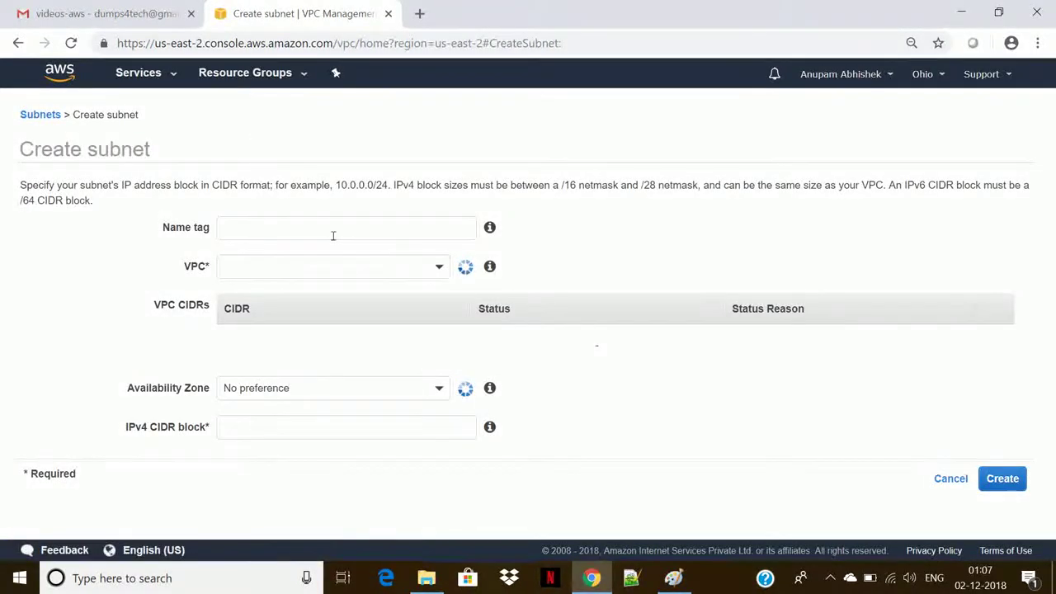
pyautogui.click(313, 219)
pyautogui.write('subnet1')
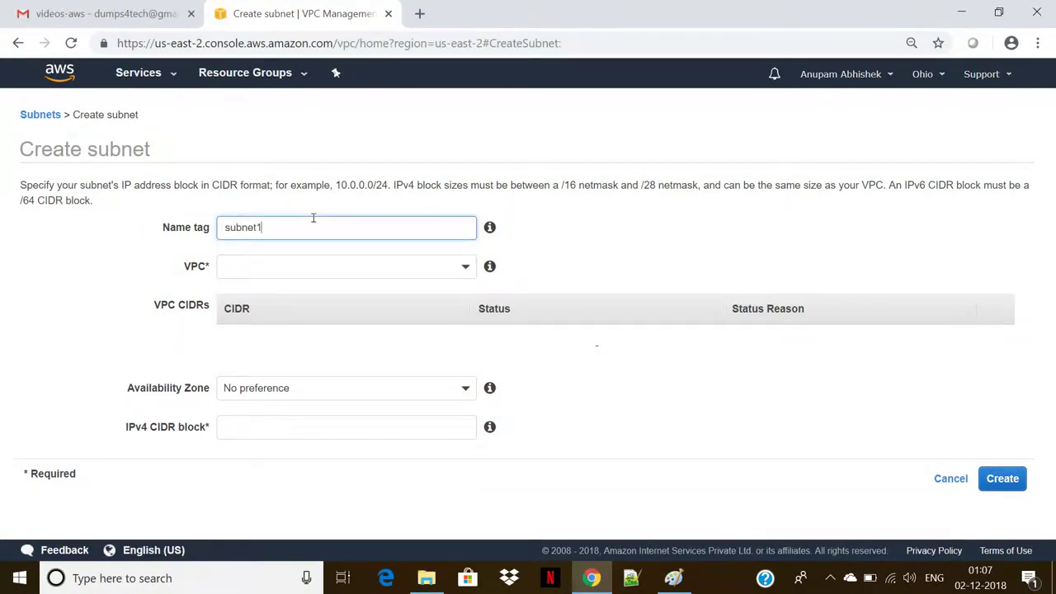
pyautogui.click(312, 264)
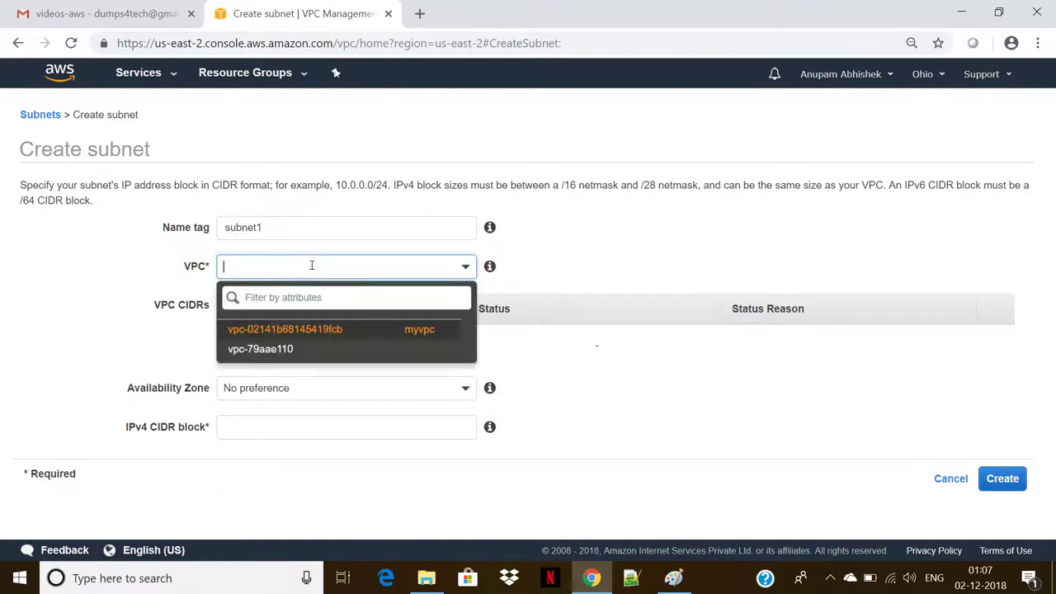
pyautogui.click(338, 330)
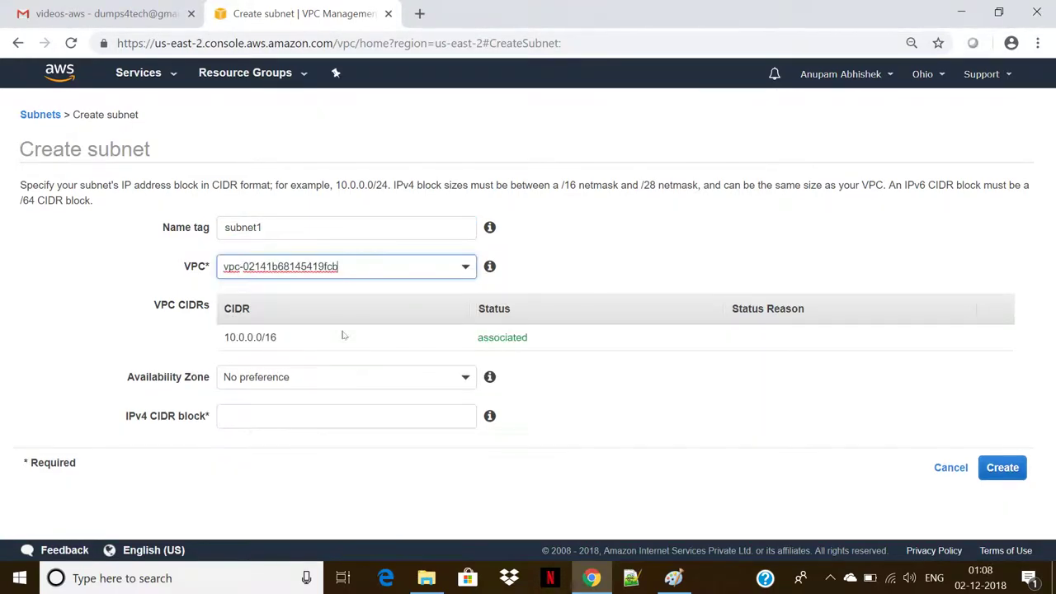
pyautogui.click(289, 411)
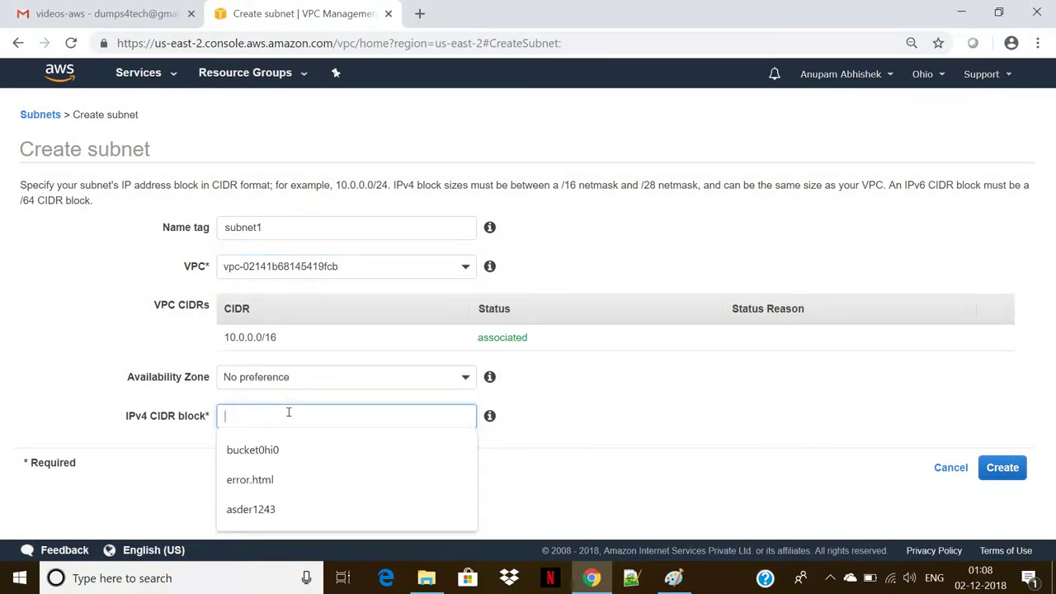
pyautogui.write('10')
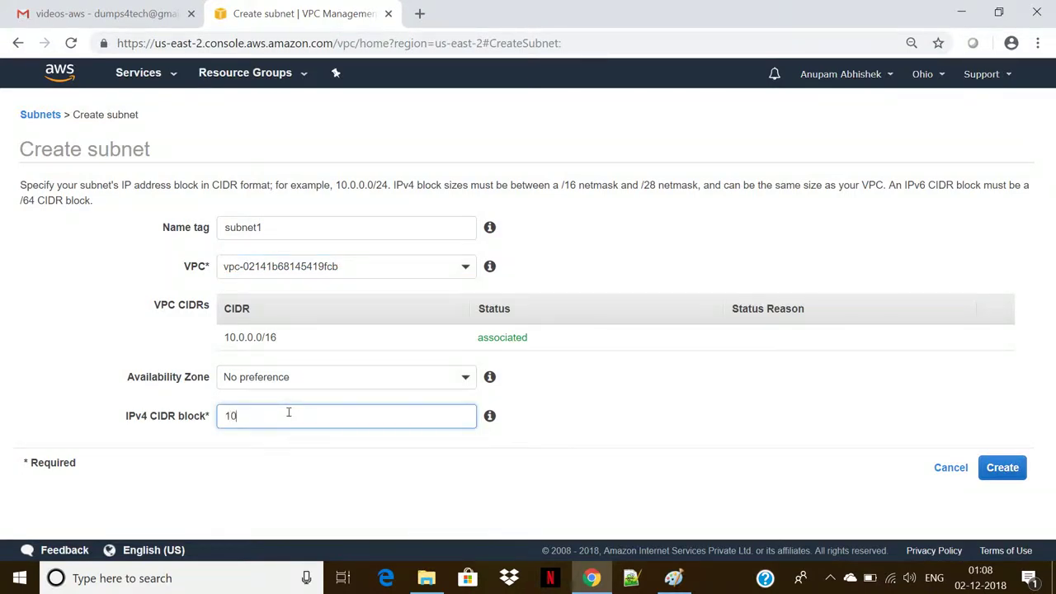
pyautogui.write('.0.1.0/24')
pyautogui.click(994, 468)
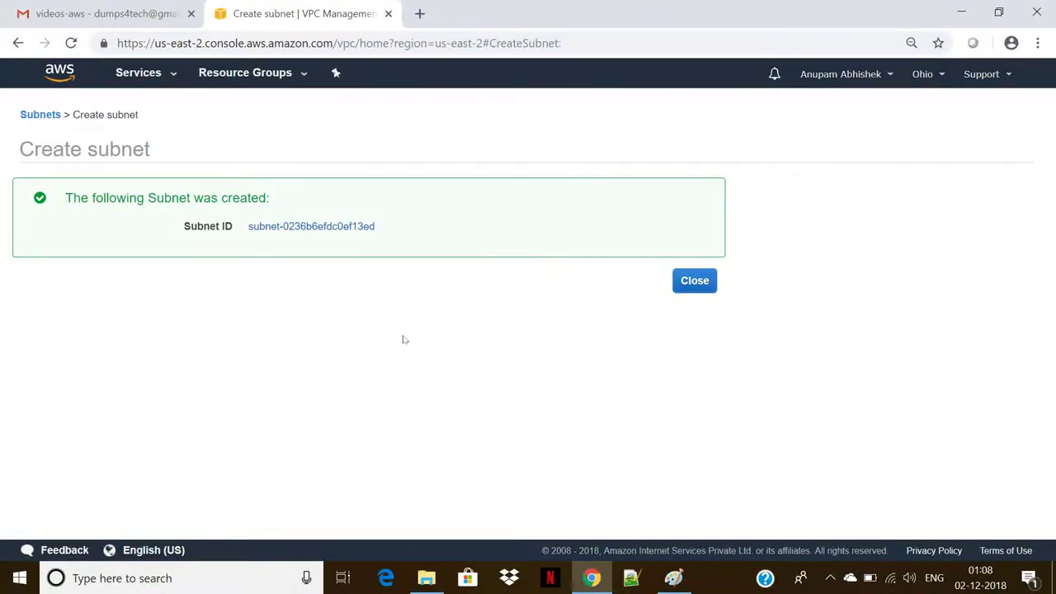
pyautogui.click(703, 282)
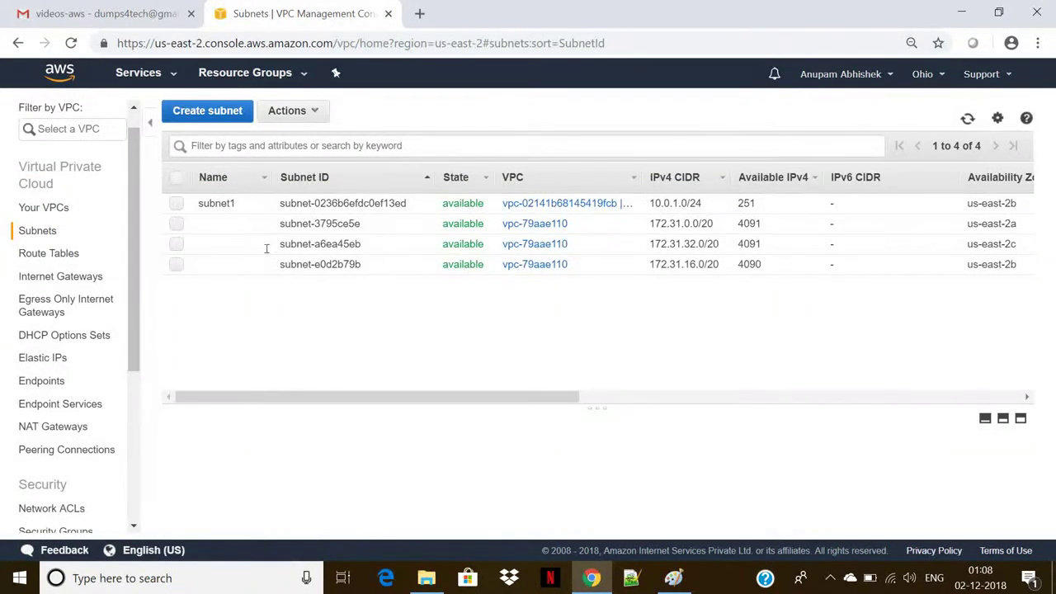
# - Create a second subnet named subnet2 in the myvpc VPC with the IPv4 CIDR block 10.0.2.0/24
pyautogui.click(193, 112)
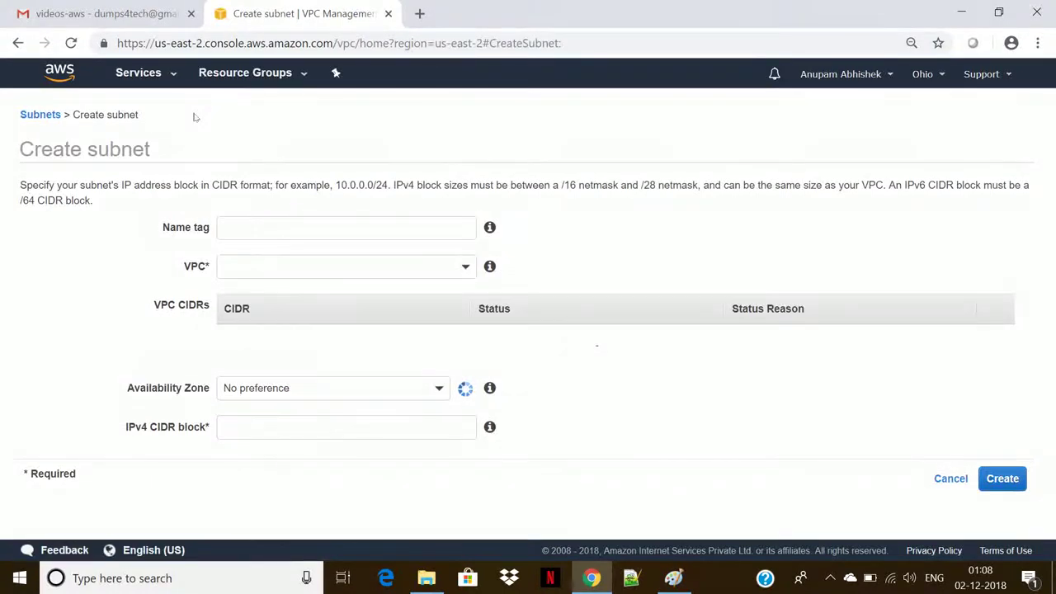
pyautogui.click(279, 221)
pyautogui.write('subnet2')
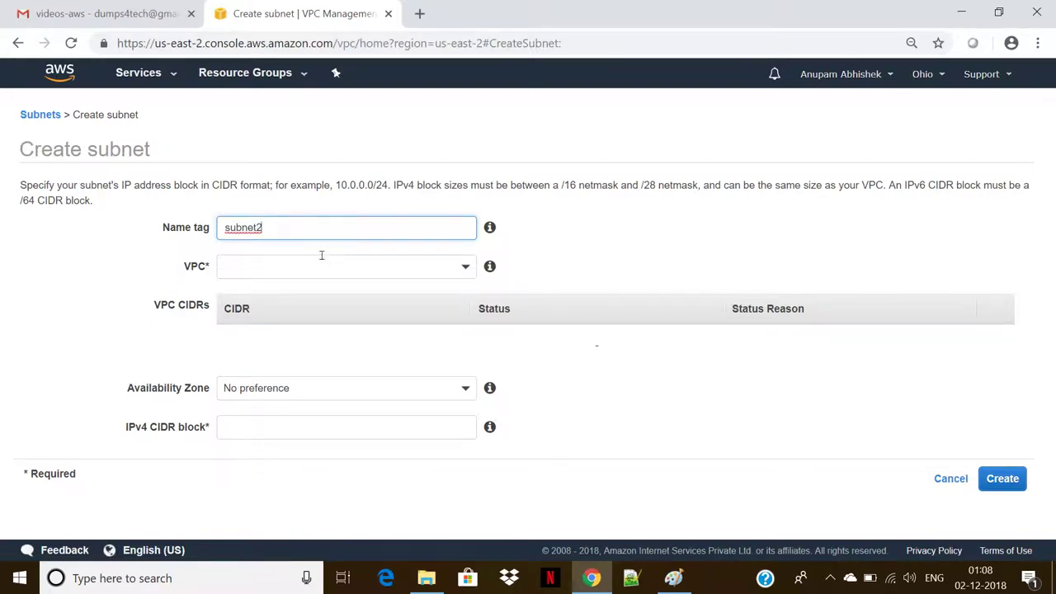
pyautogui.click(322, 256)
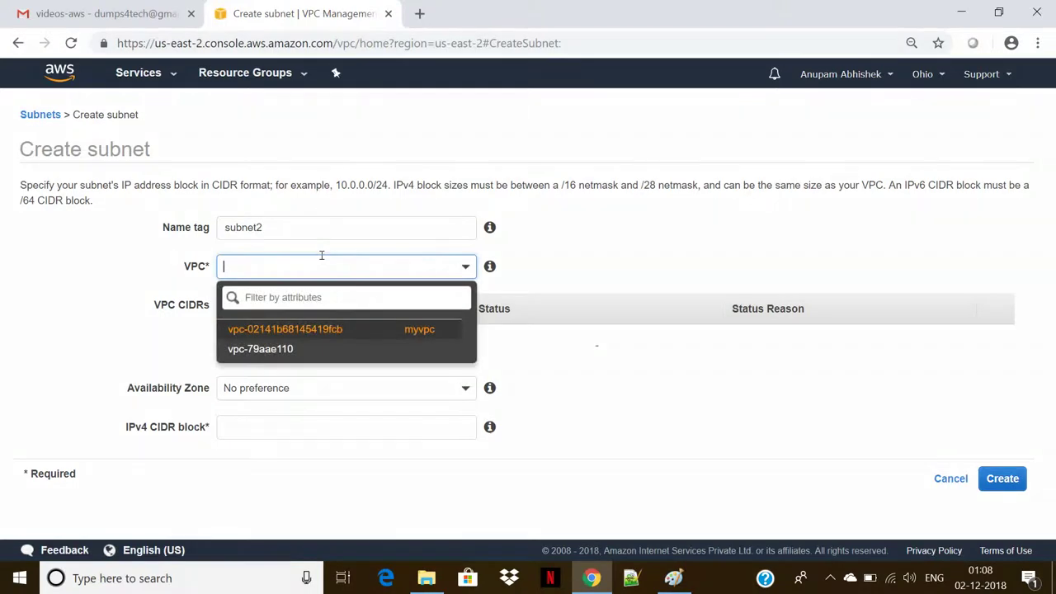
pyautogui.click(372, 335)
pyautogui.click(274, 417)
pyautogui.write('10')
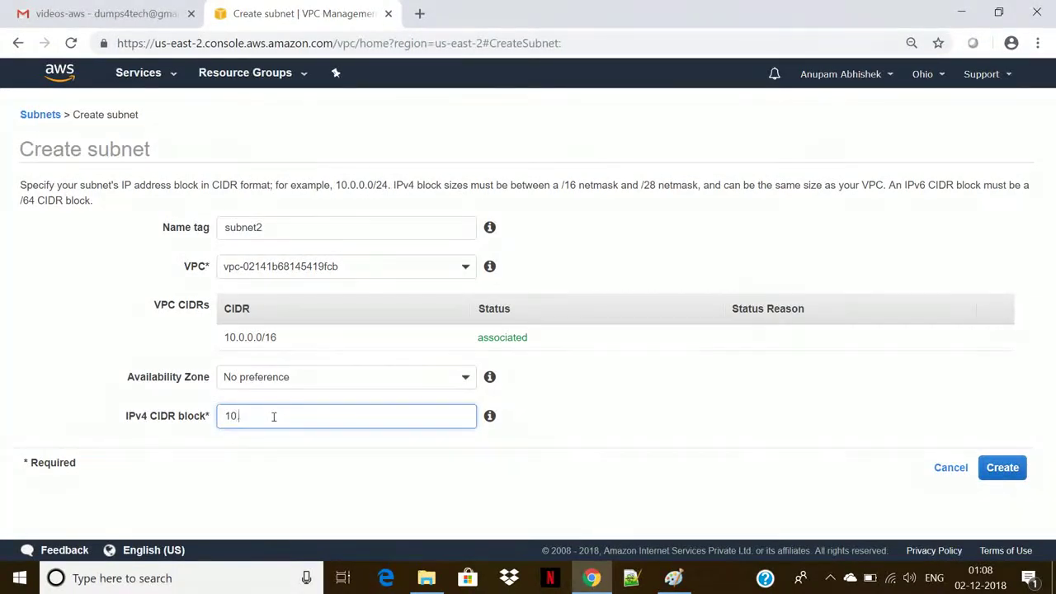
pyautogui.write('.0.2.0/24')
pyautogui.click(1003, 468)
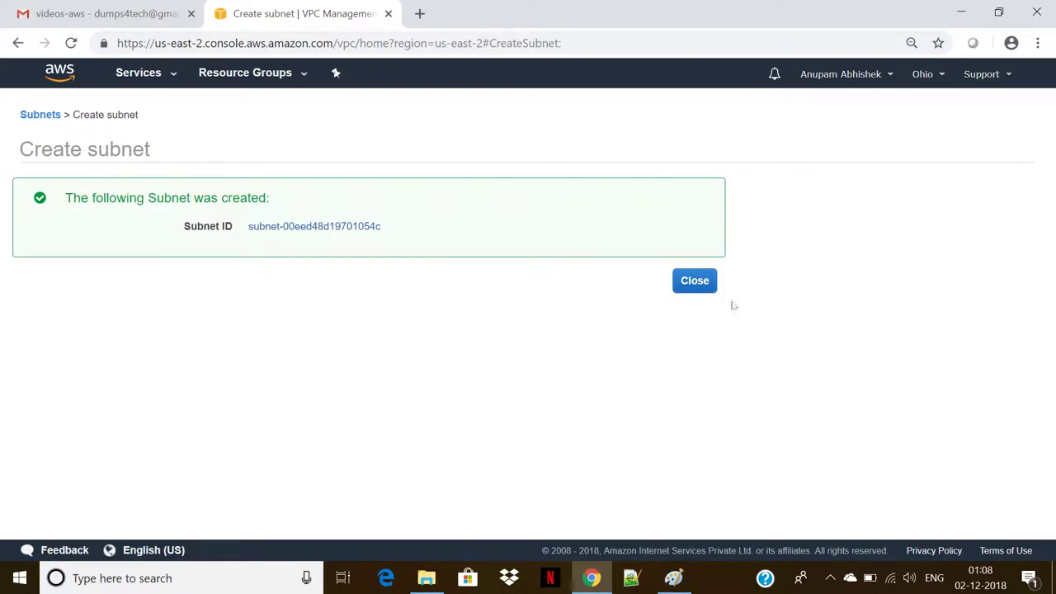
pyautogui.click(693, 282)
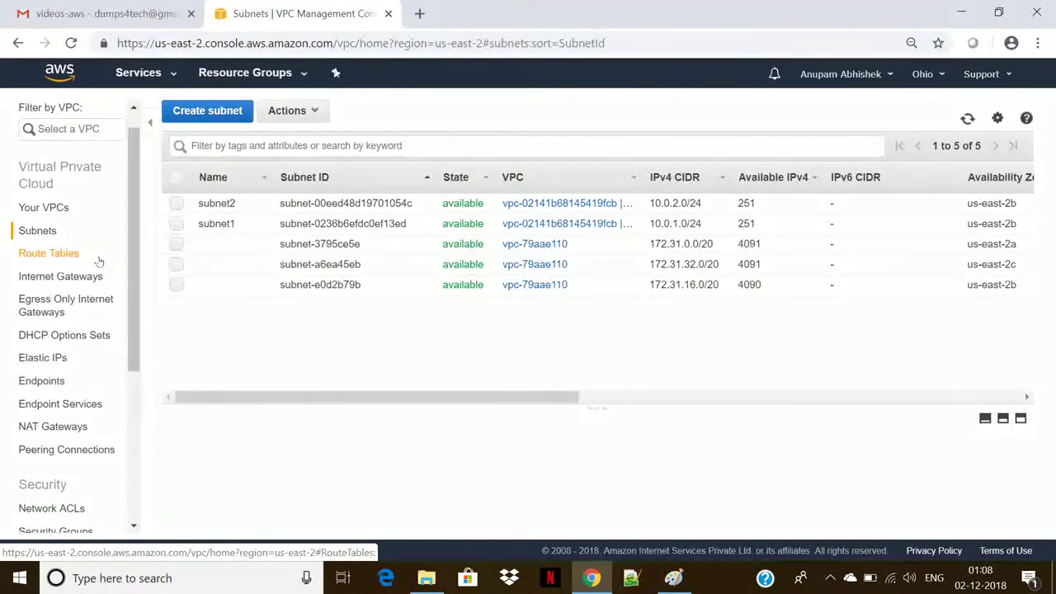
# - Associate subnet1 and subnet2 with the route table myroutetable and save the associations
pyautogui.click(26, 258)
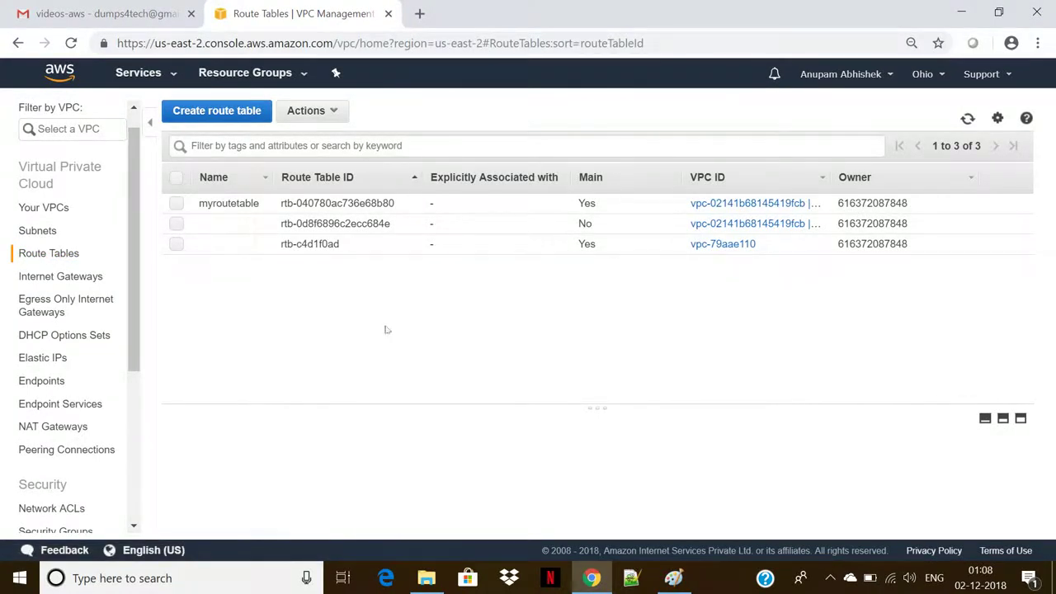
pyautogui.click(176, 204)
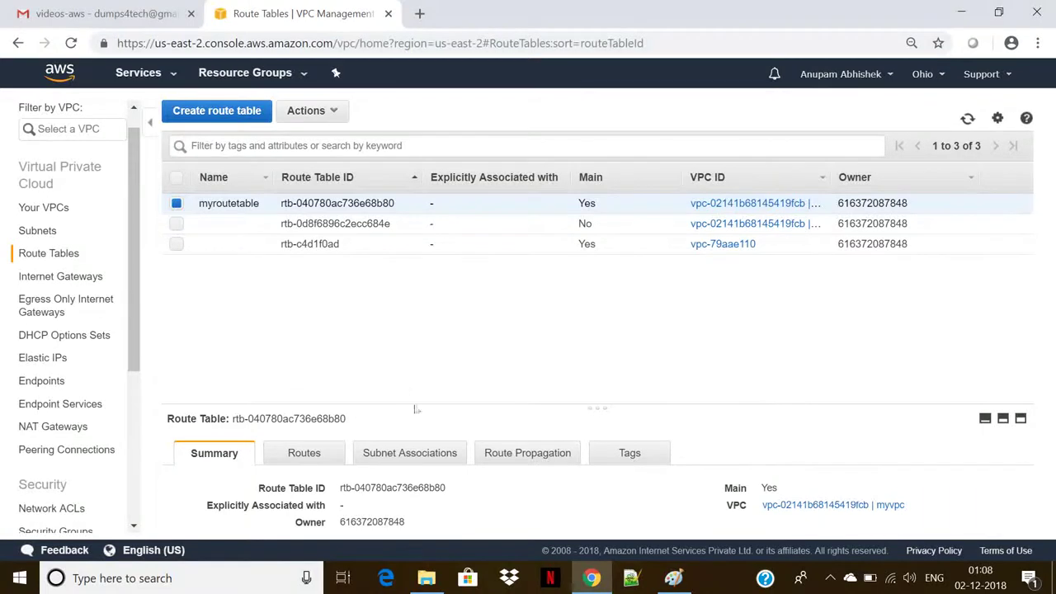
pyautogui.click(397, 458)
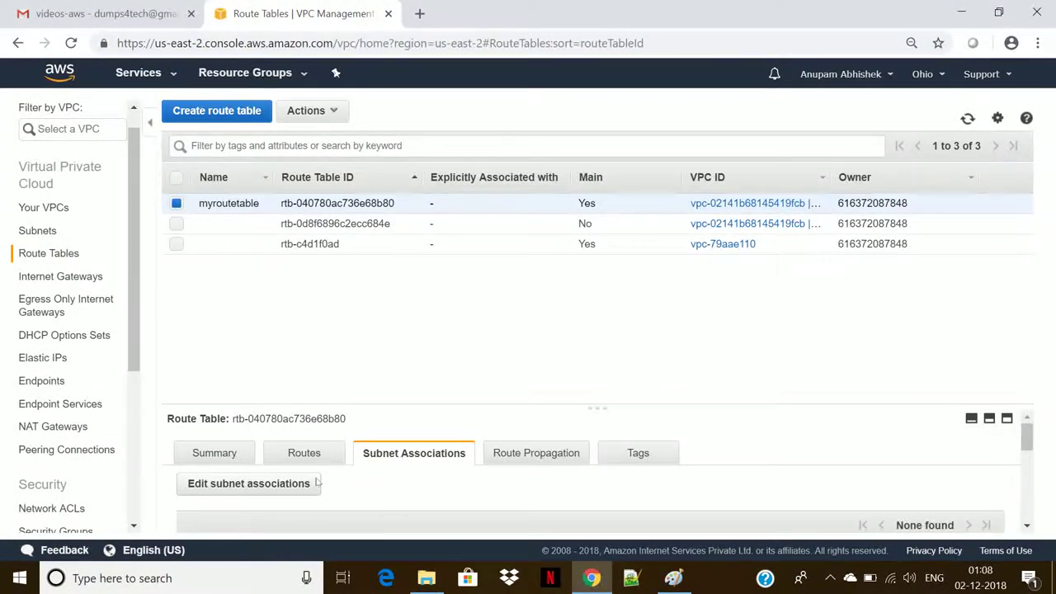
pyautogui.click(282, 493)
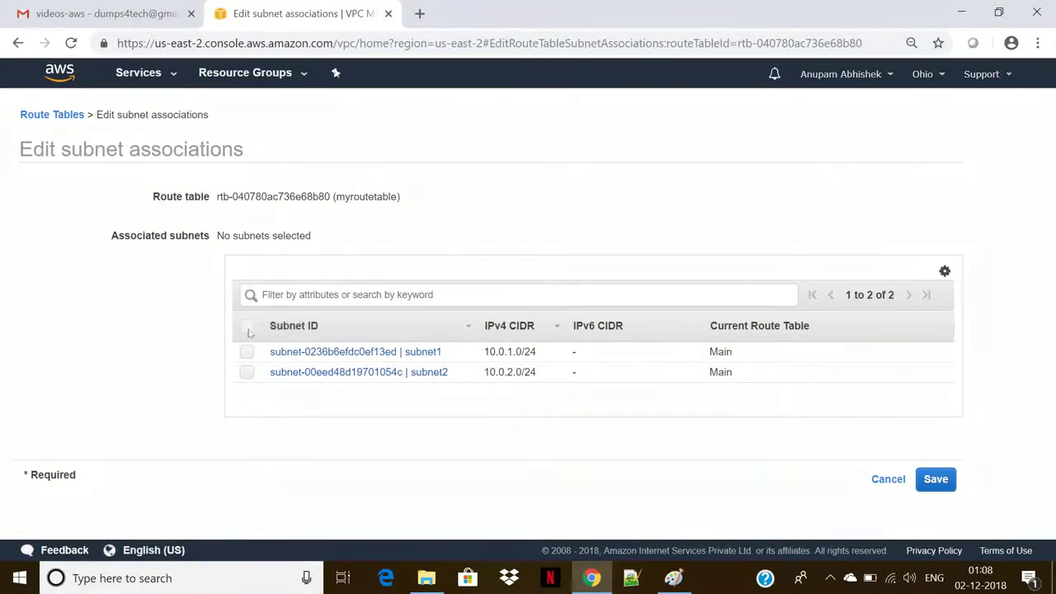
pyautogui.click(247, 329)
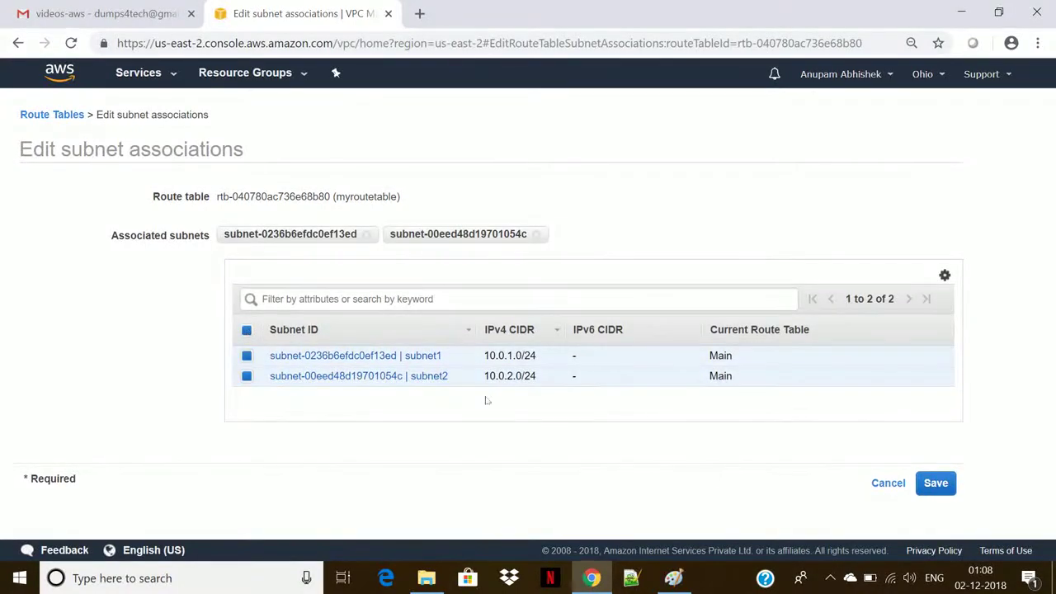
pyautogui.click(933, 485)
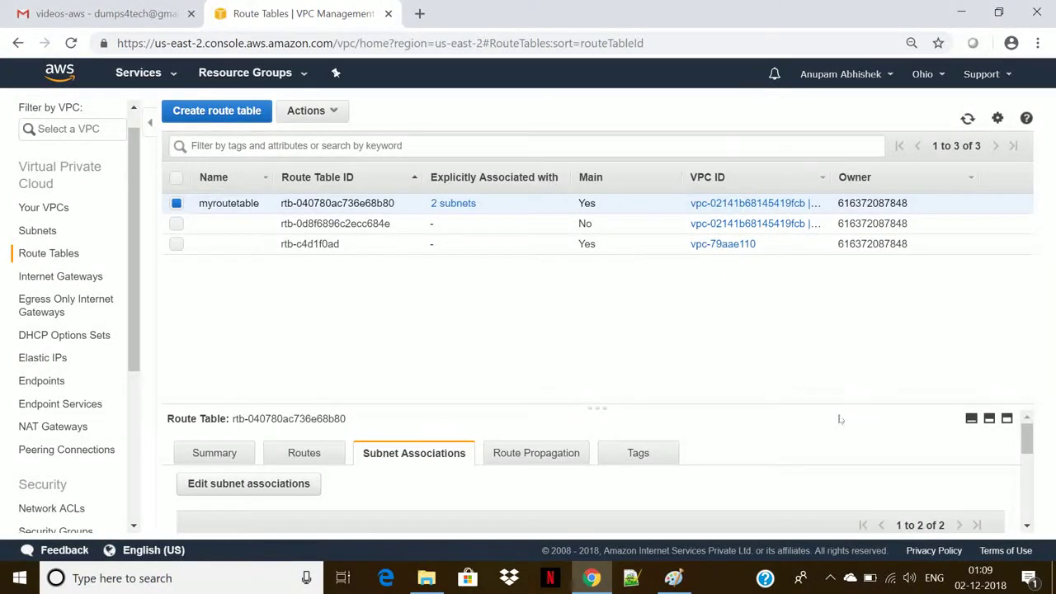
pyautogui.moveTo(836, 403); pyautogui.dragTo(828, 303)
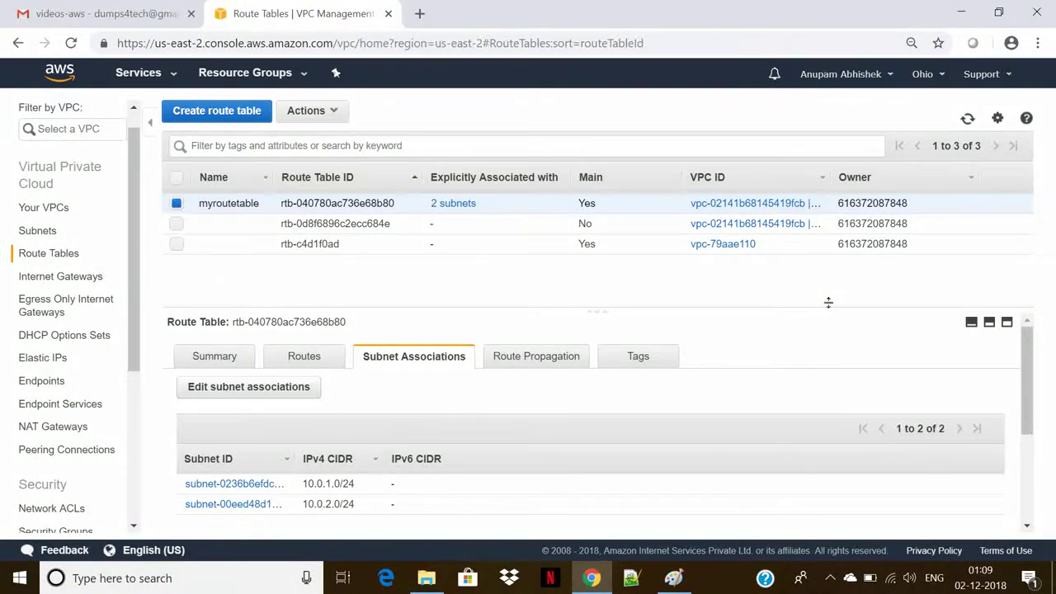
# - Add and save a route in myroutetable with destination 0.0.0.0/0 and the internet gateway igw-06816d67c36703cf5 as target
pyautogui.click(307, 360)
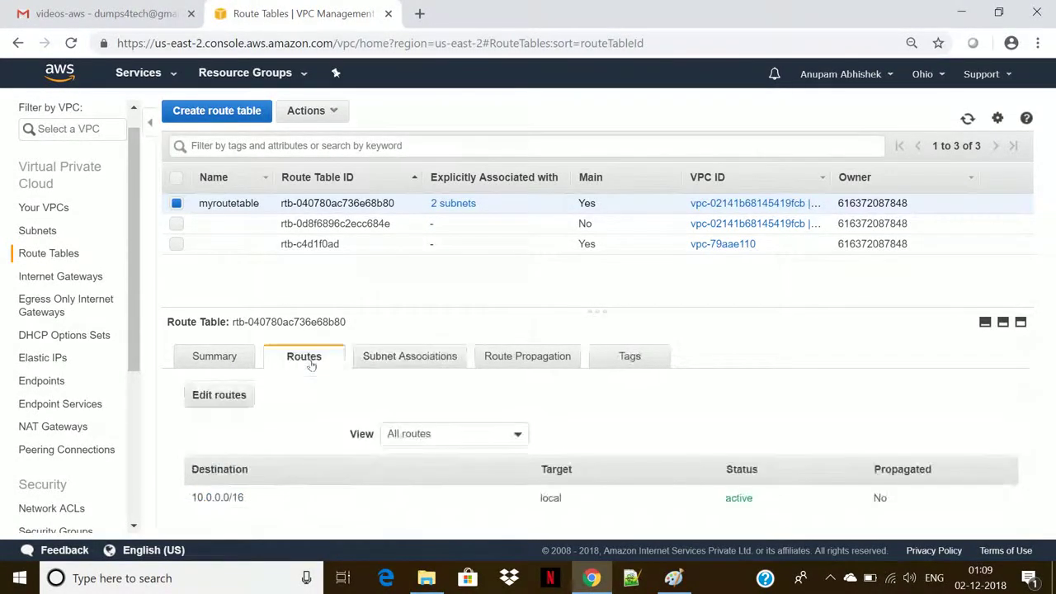
pyautogui.click(219, 396)
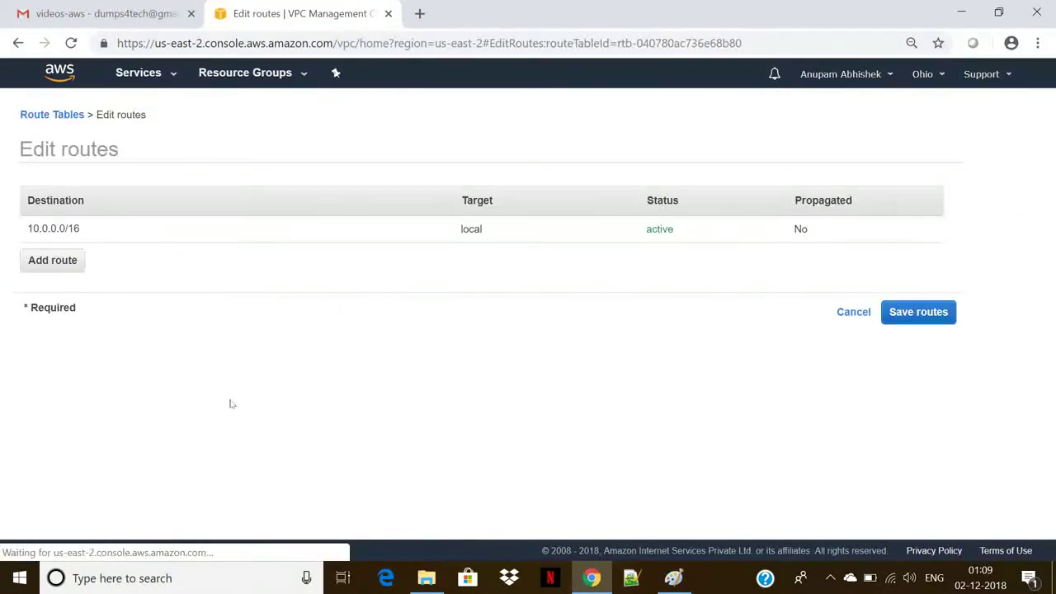
pyautogui.click(52, 264)
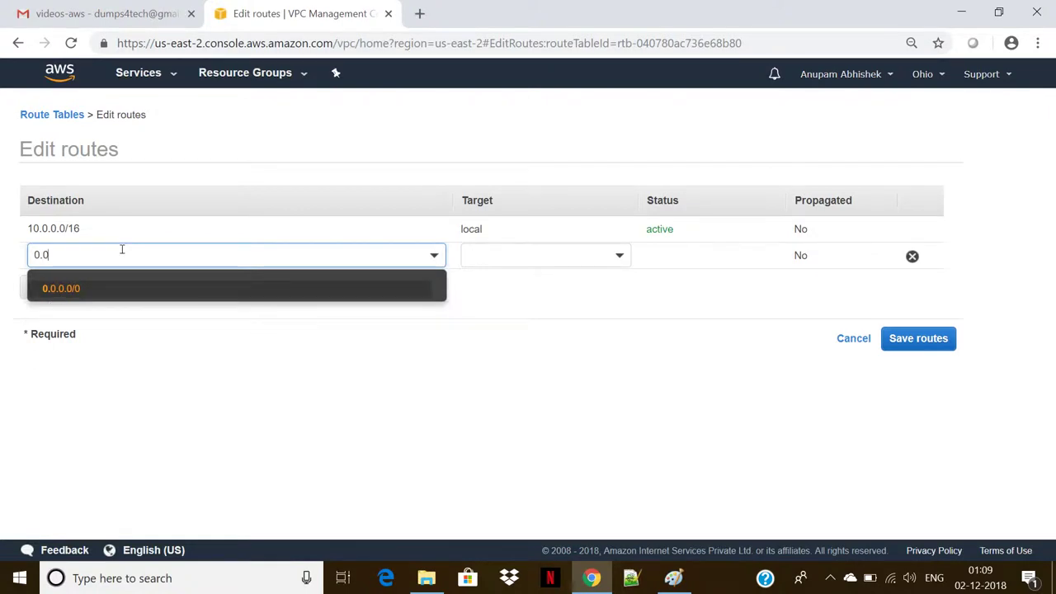
pyautogui.press('Return')
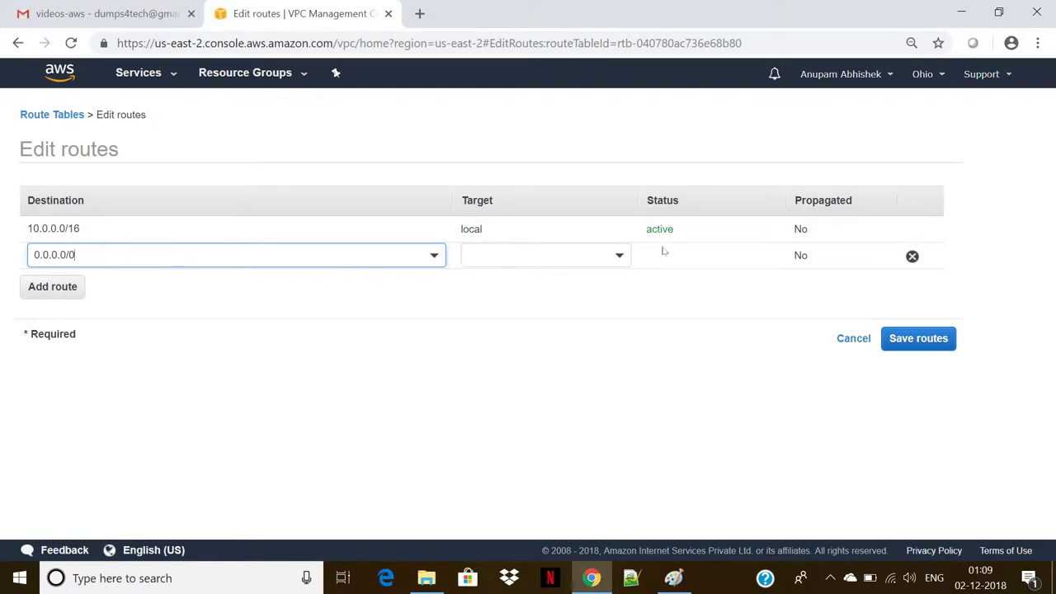
pyautogui.click(608, 257)
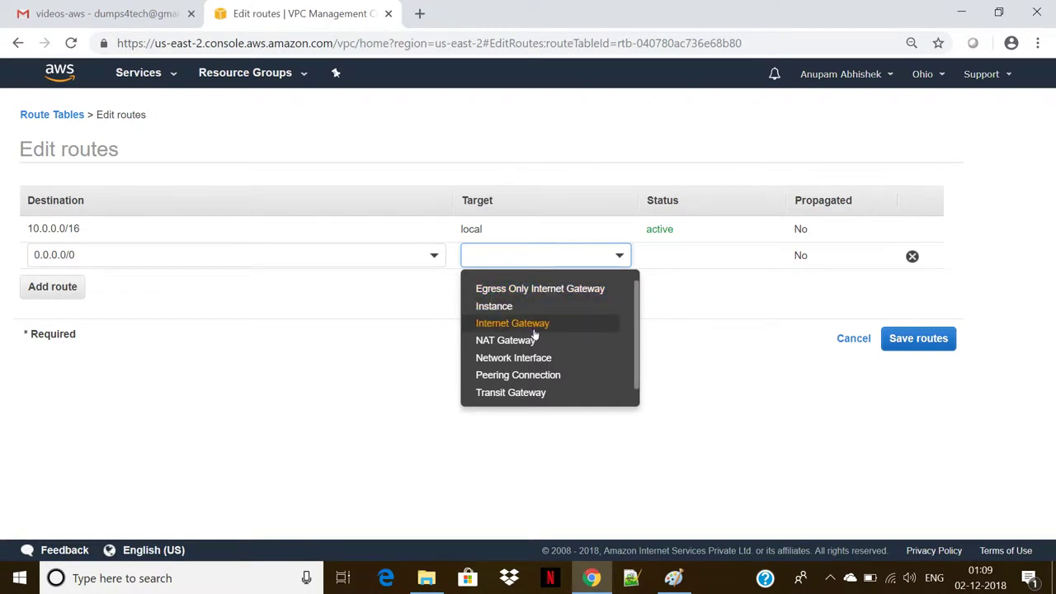
pyautogui.click(534, 328)
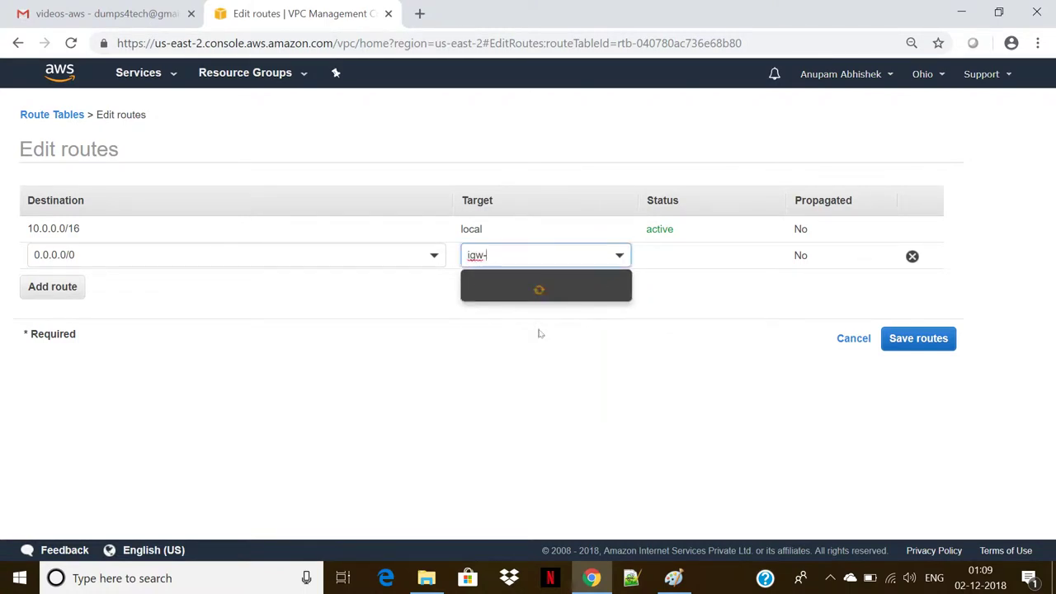
pyautogui.click(569, 294)
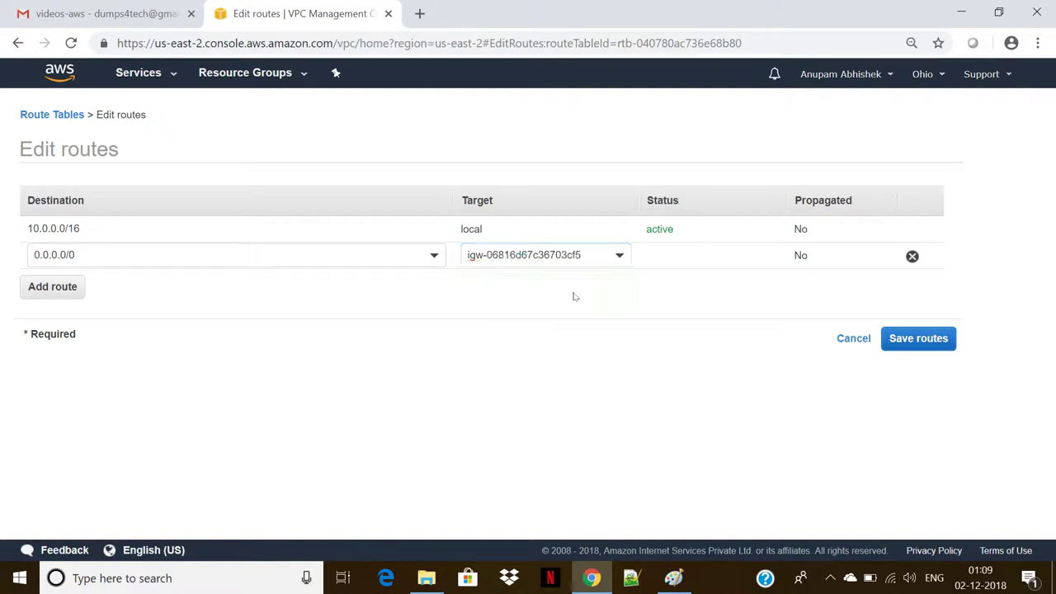
pyautogui.click(919, 340)
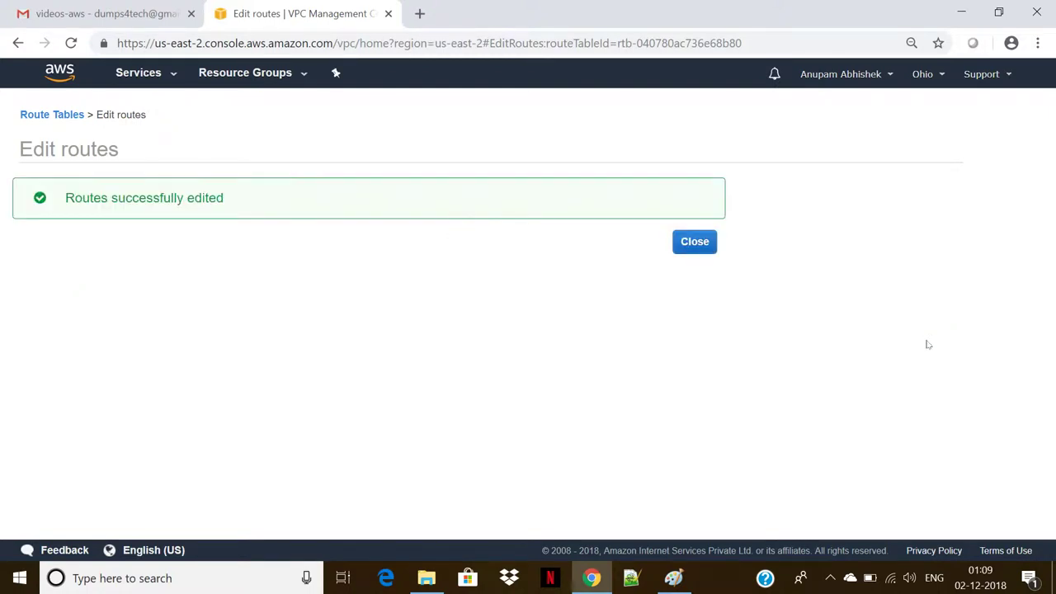
pyautogui.click(679, 247)
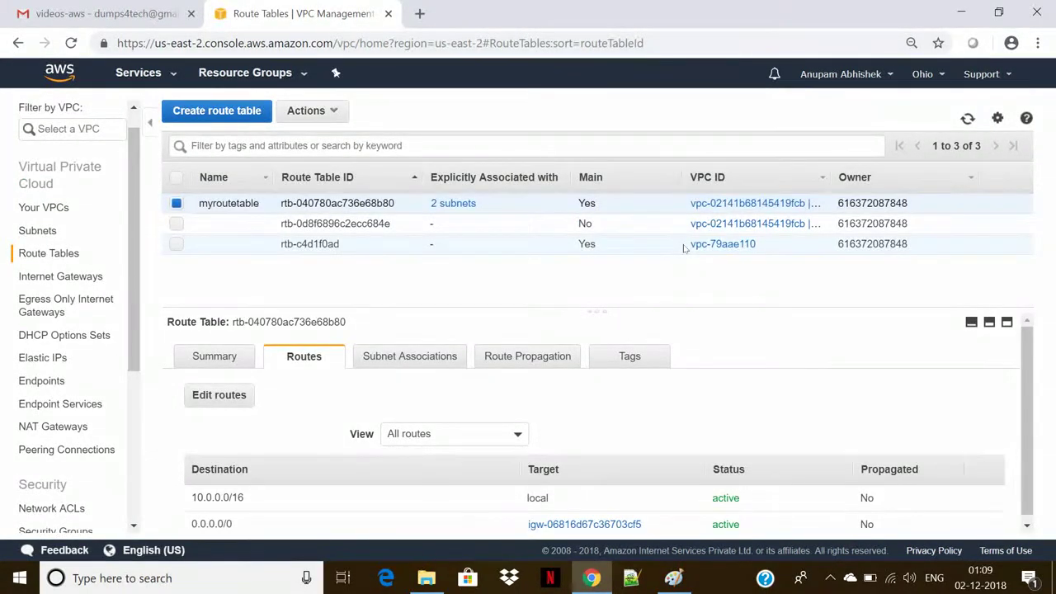
# - Review the details of myvpc, and switch to the EC2 service to start the launch of a new instance
pyautogui.click(39, 207)
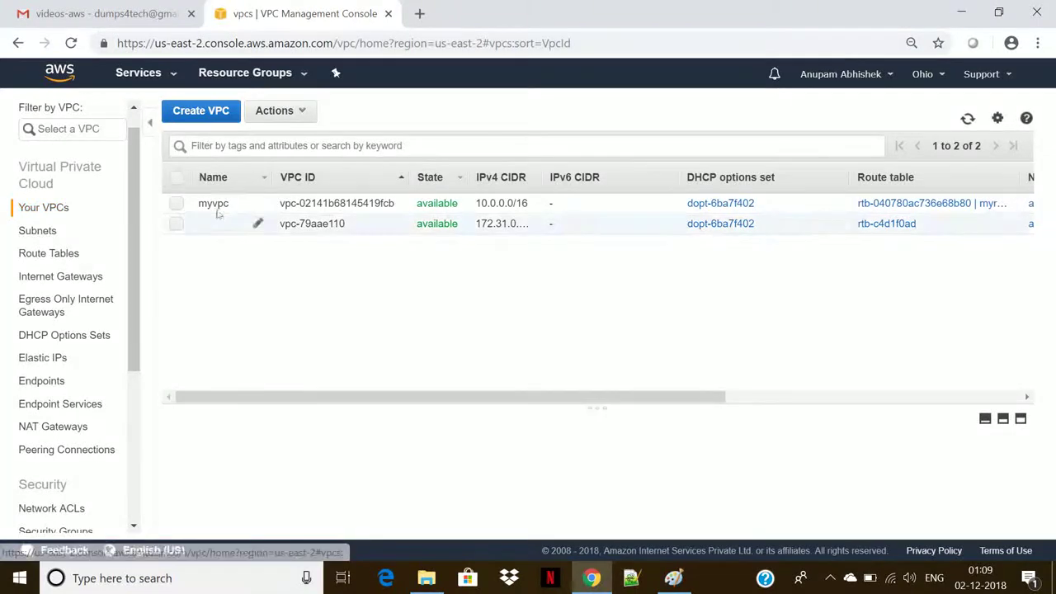
pyautogui.click(176, 203)
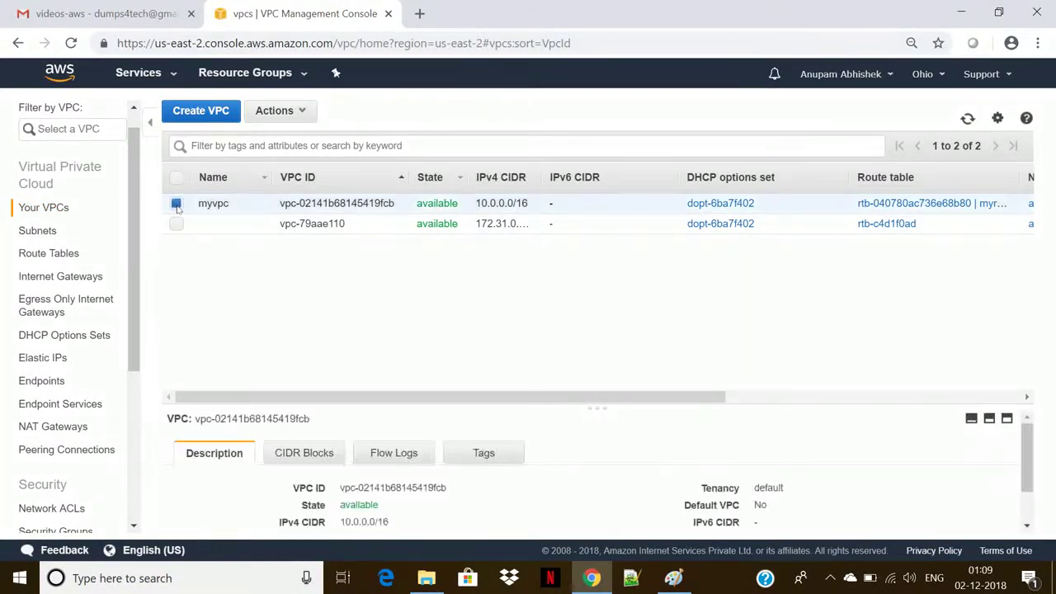
pyautogui.click(134, 71)
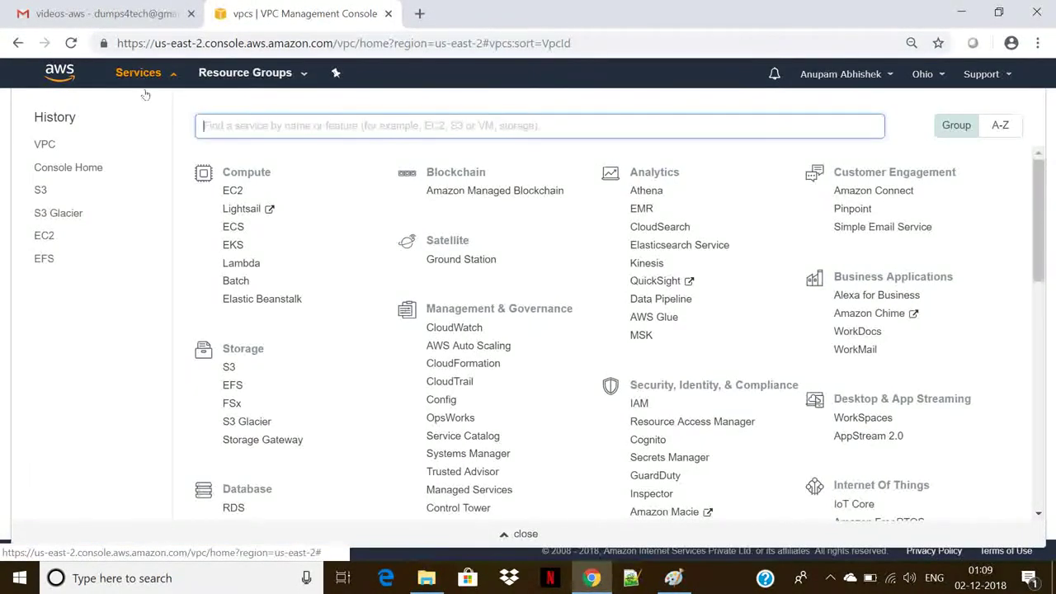
pyautogui.click(231, 192)
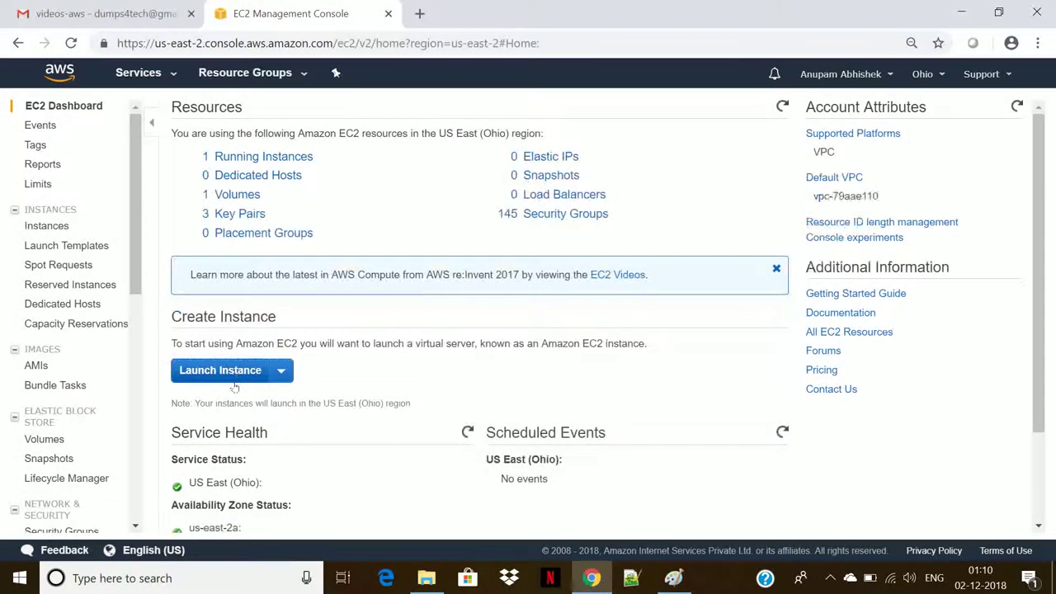
pyautogui.click(235, 379)
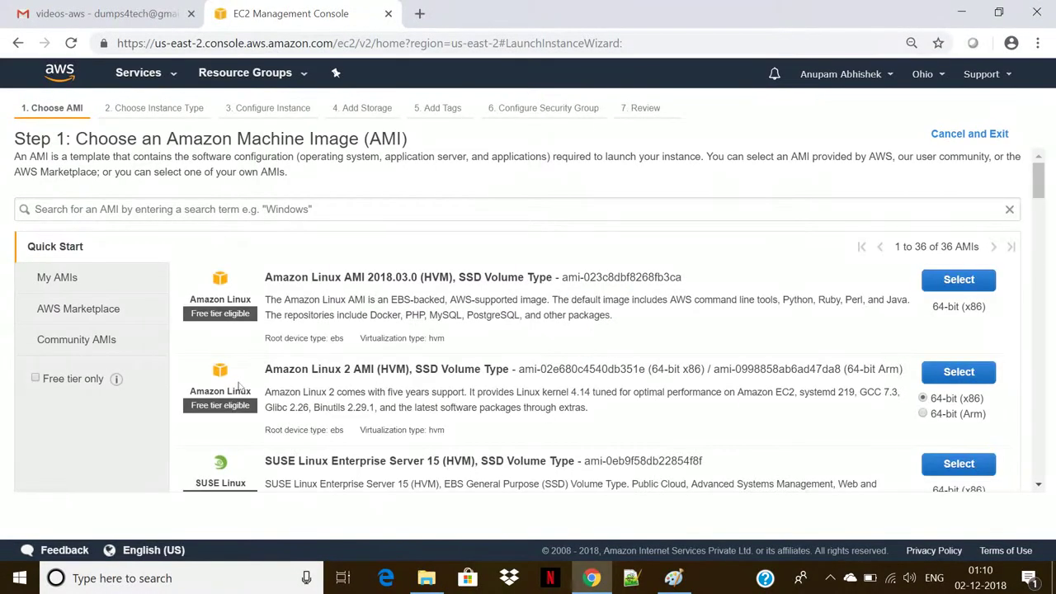
# - Choose the Amazon Linux AMI 2018.03.0 (HVM), SSD Volume Type image and continue with the t2.micro instance type
pyautogui.click(931, 281)
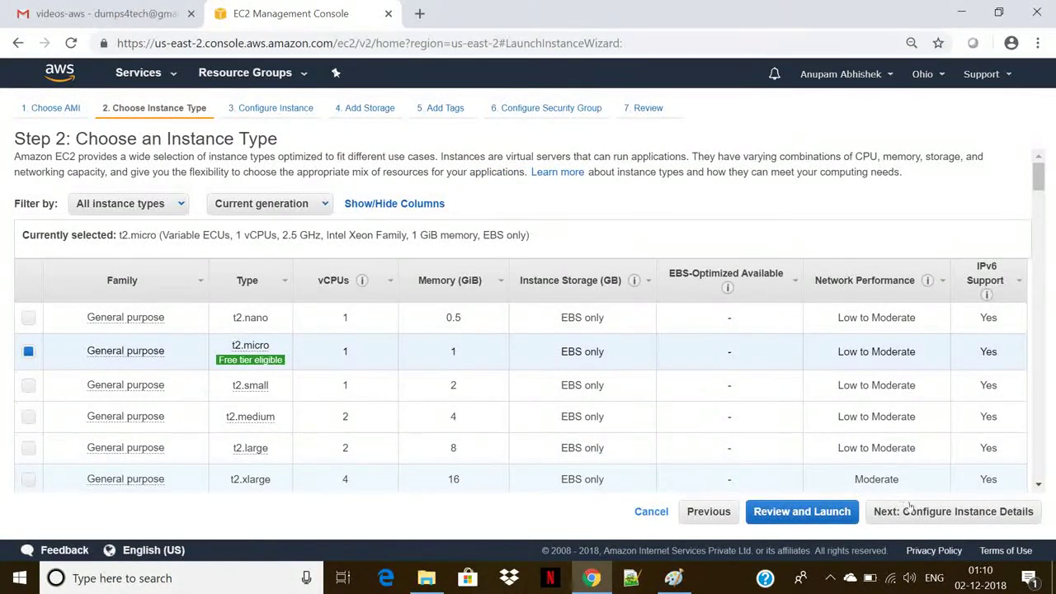
pyautogui.click(914, 515)
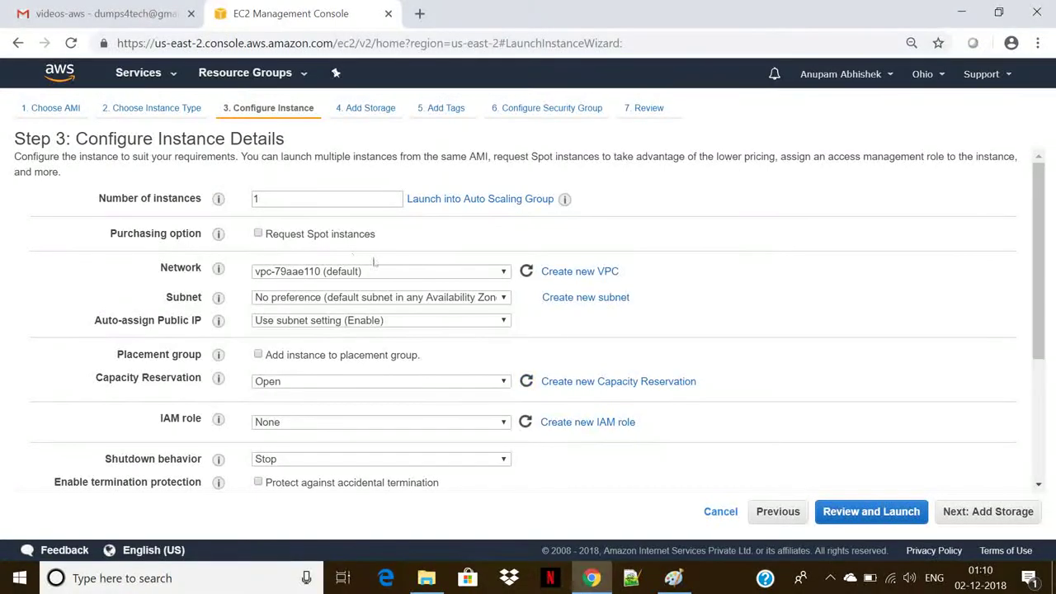
# - Place the instance in the myvpc network, enable auto-assignment of a public IP, and continue with the default storage
pyautogui.click(433, 274)
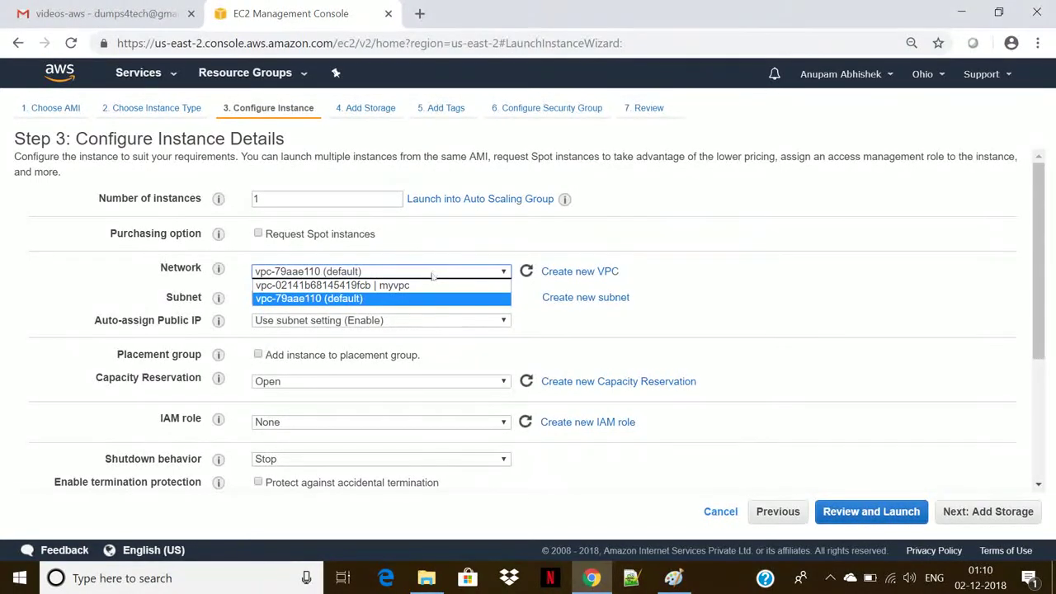
pyautogui.click(414, 286)
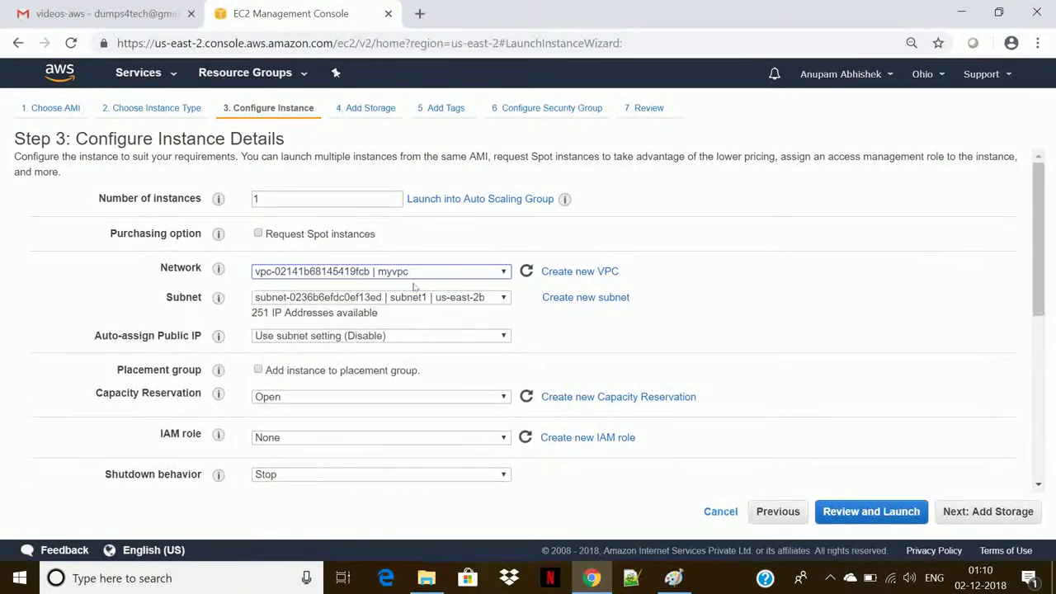
pyautogui.click(375, 336)
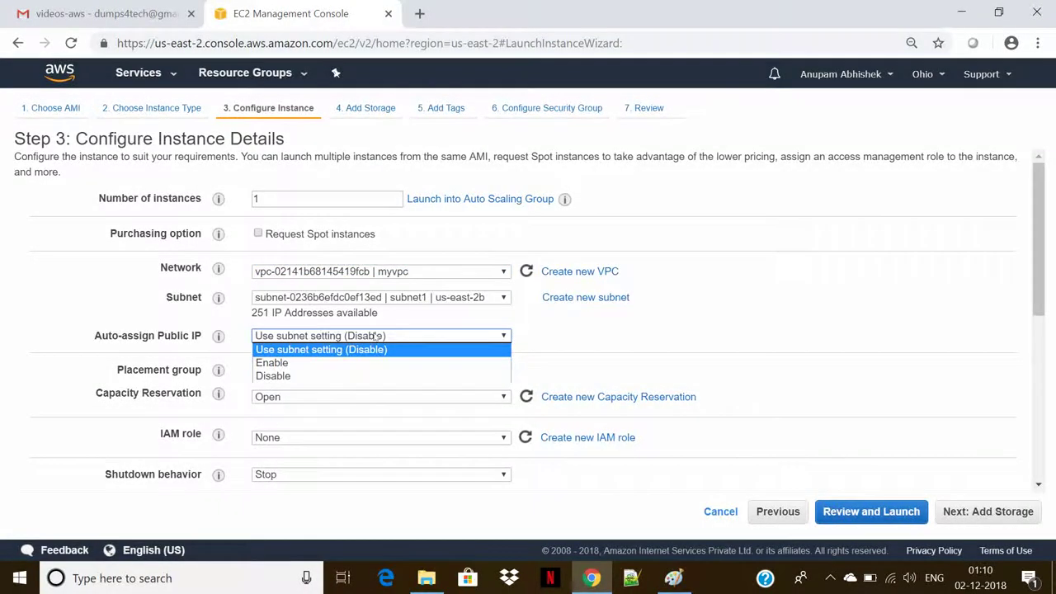
pyautogui.click(313, 365)
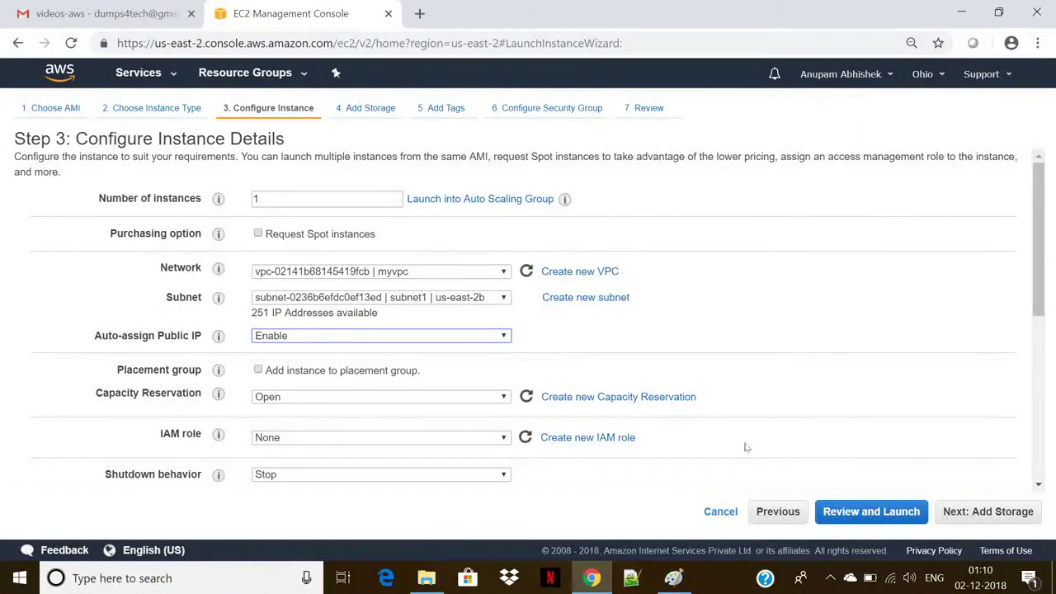
pyautogui.click(969, 513)
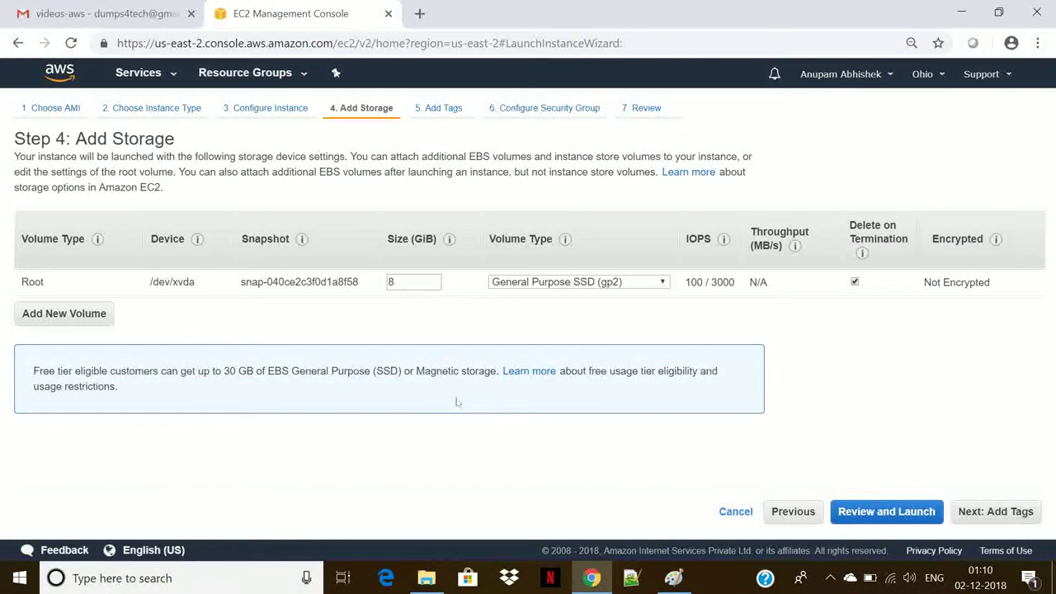
pyautogui.click(992, 512)
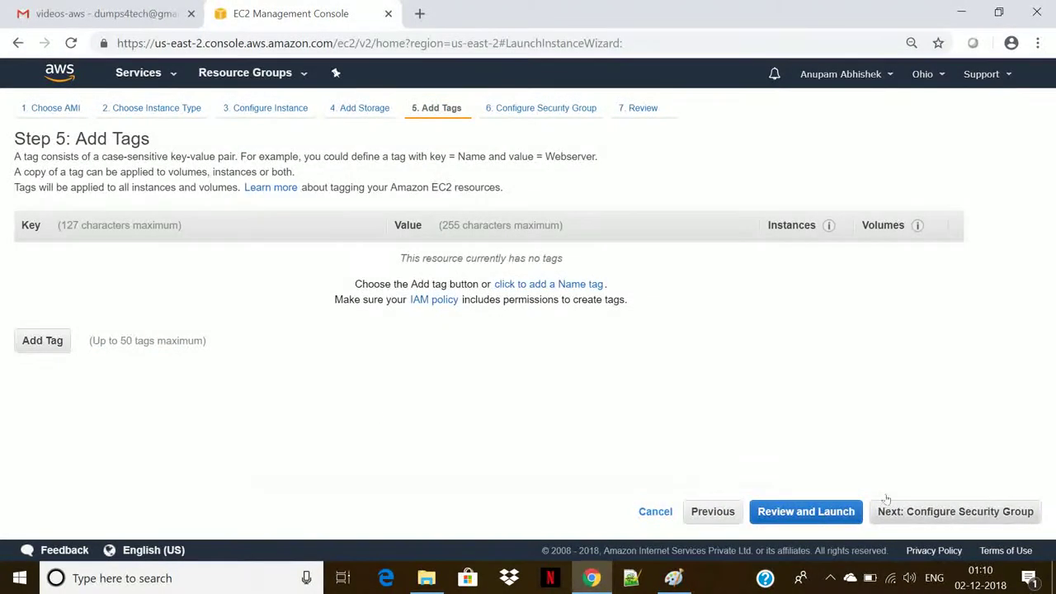
# - Add a tag with key Name and value vpcec2 to the instance and proceed to the security group configuration
pyautogui.click(43, 338)
pyautogui.write('N')
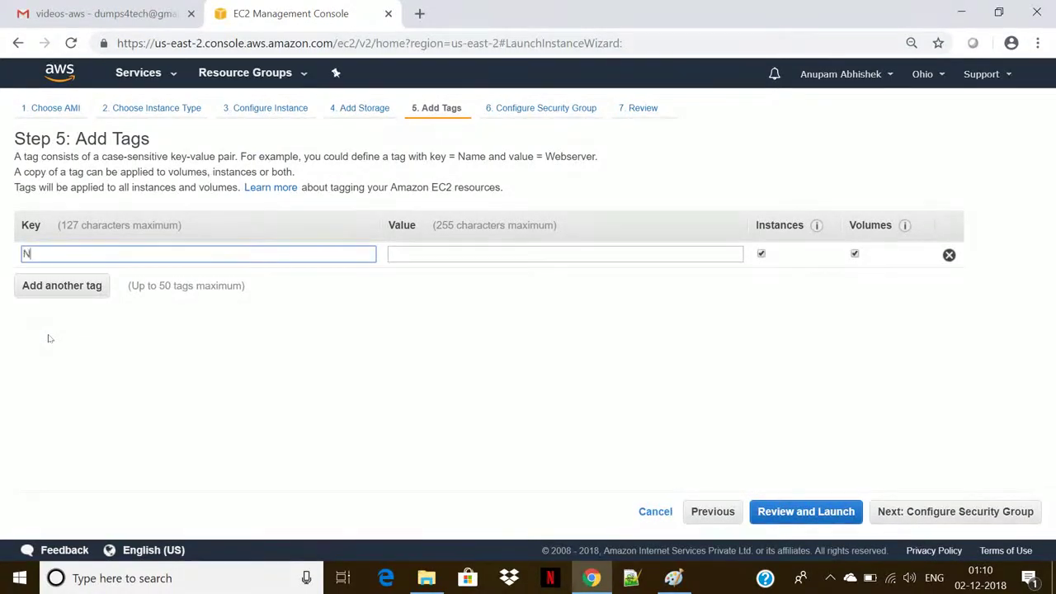
pyautogui.write('ae')
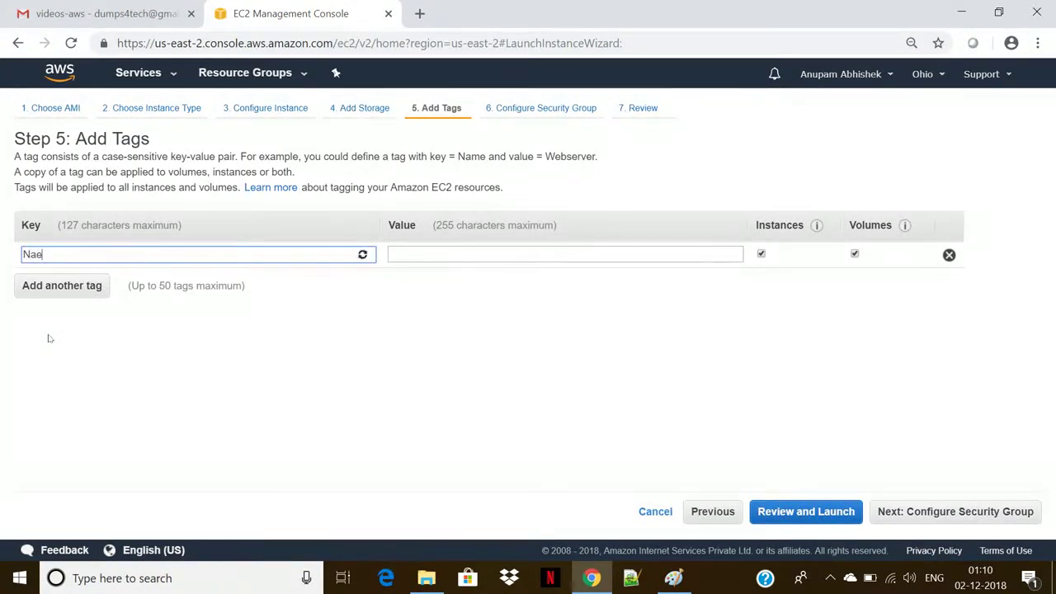
pyautogui.press('BackSpace')
pyautogui.write('me')
pyautogui.press('Tab')
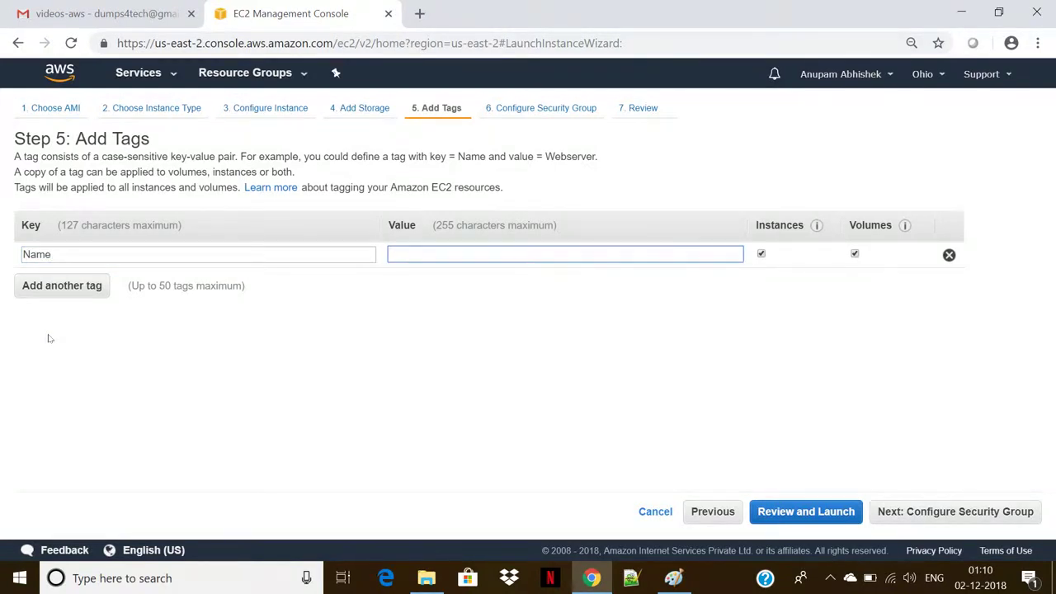
pyautogui.write('V')
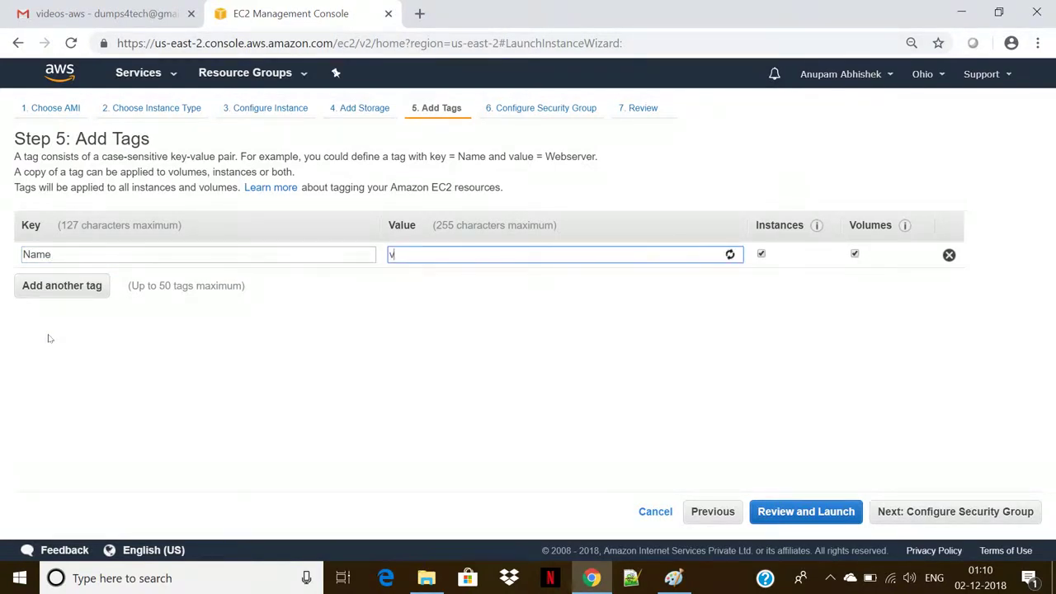
pyautogui.write('c')
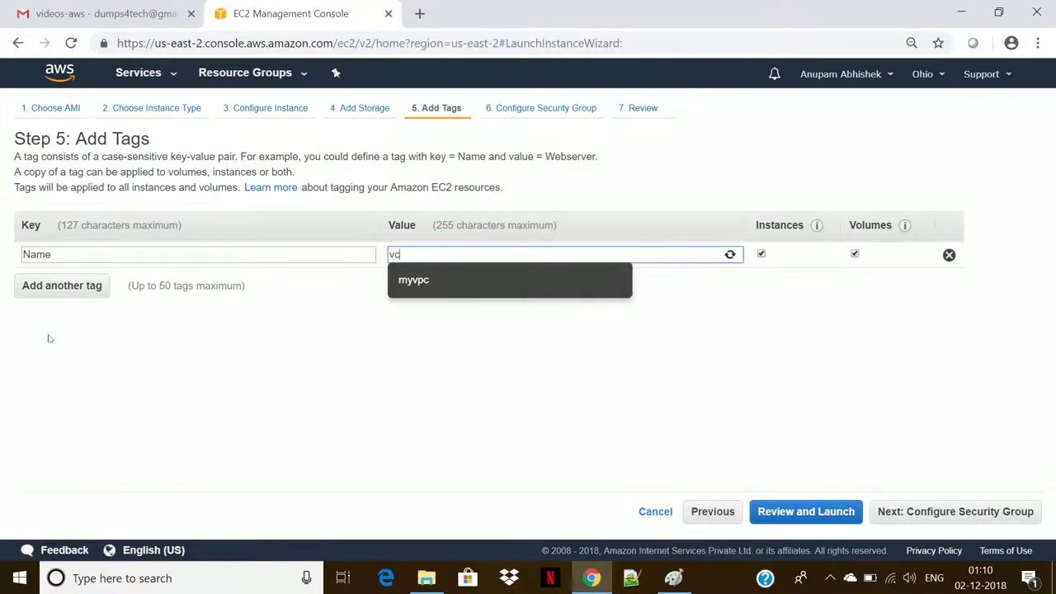
pyautogui.press('BackSpace')
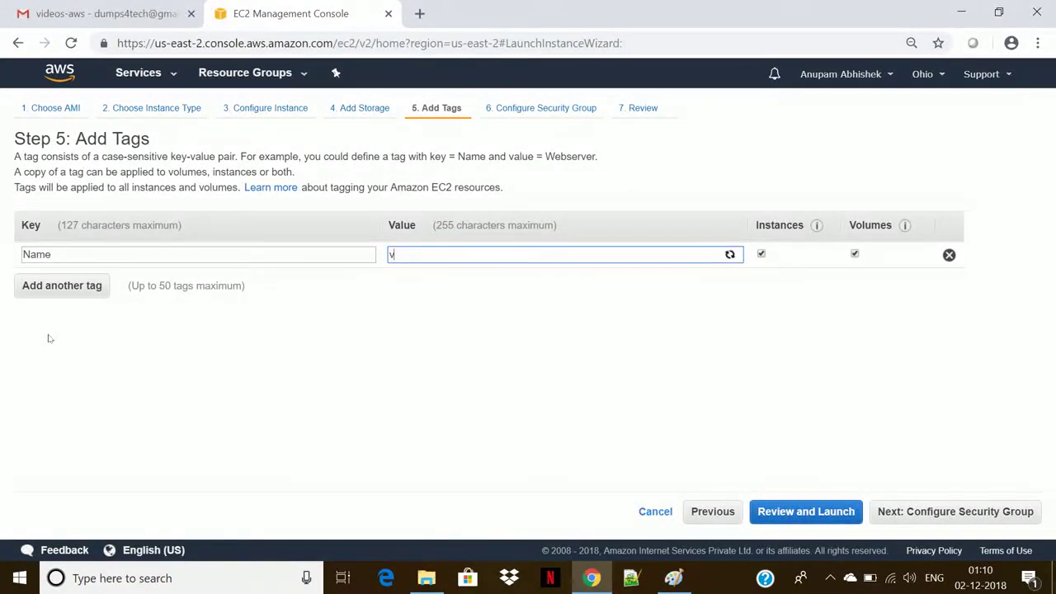
pyautogui.write('pc')
pyautogui.write('ed')
pyautogui.write('2')
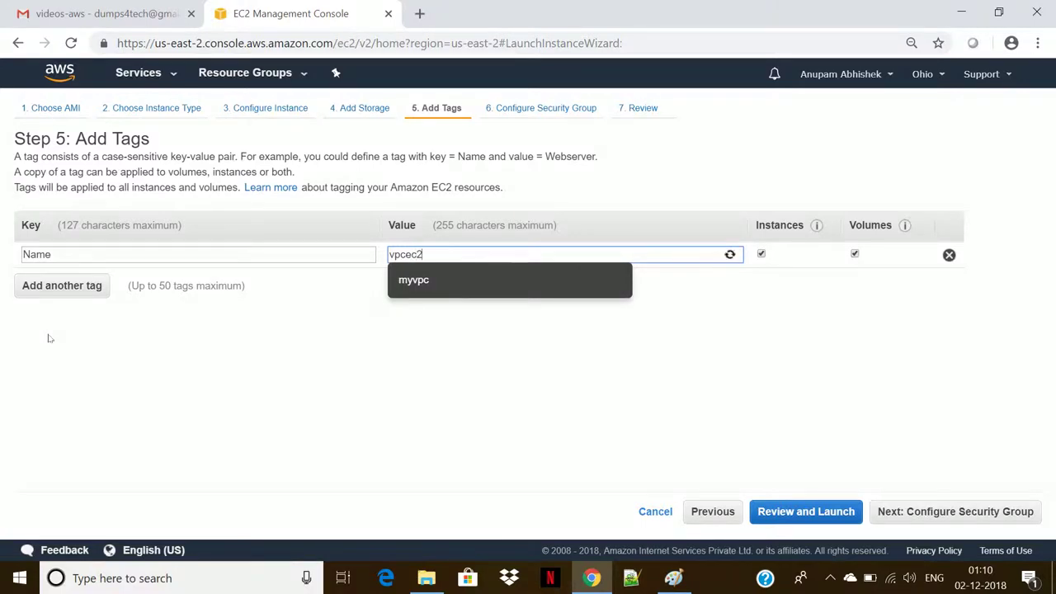
pyautogui.click(975, 518)
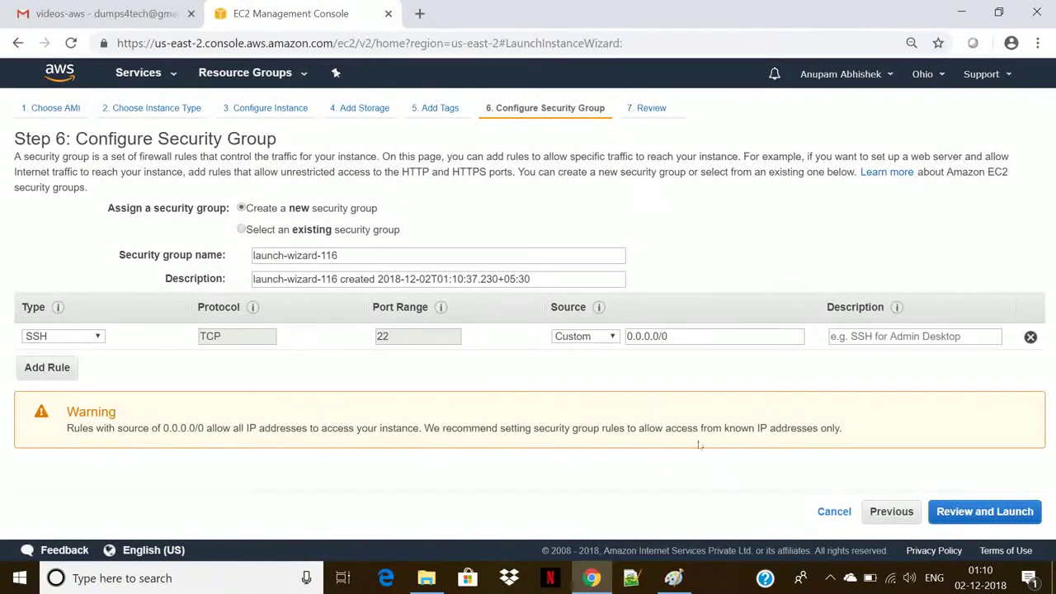
# - Set the SSH rule's source to Anywhere in the new security group and continue to the launch review
pyautogui.click(592, 338)
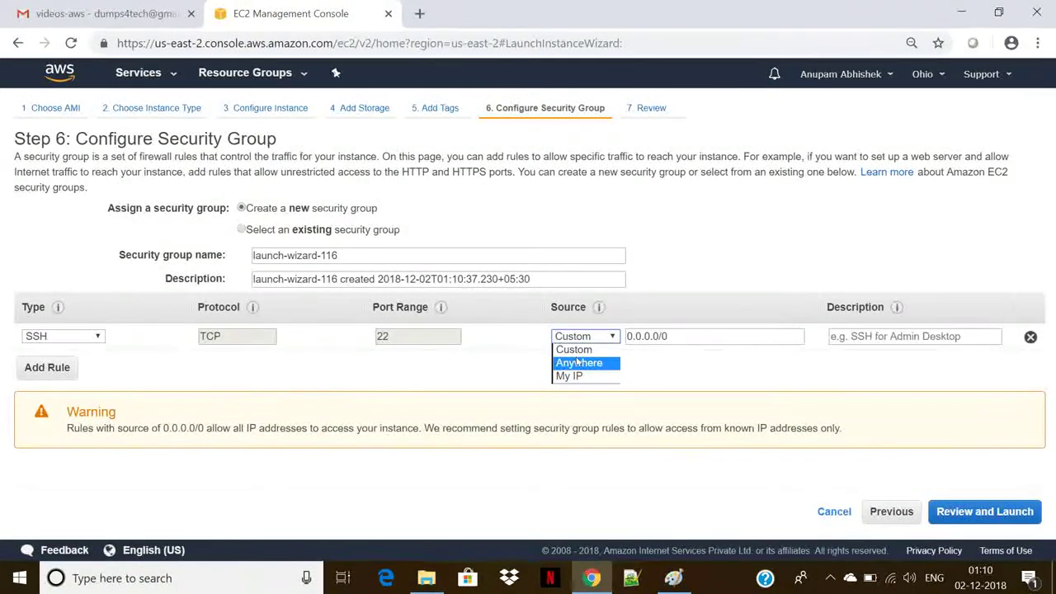
pyautogui.click(577, 363)
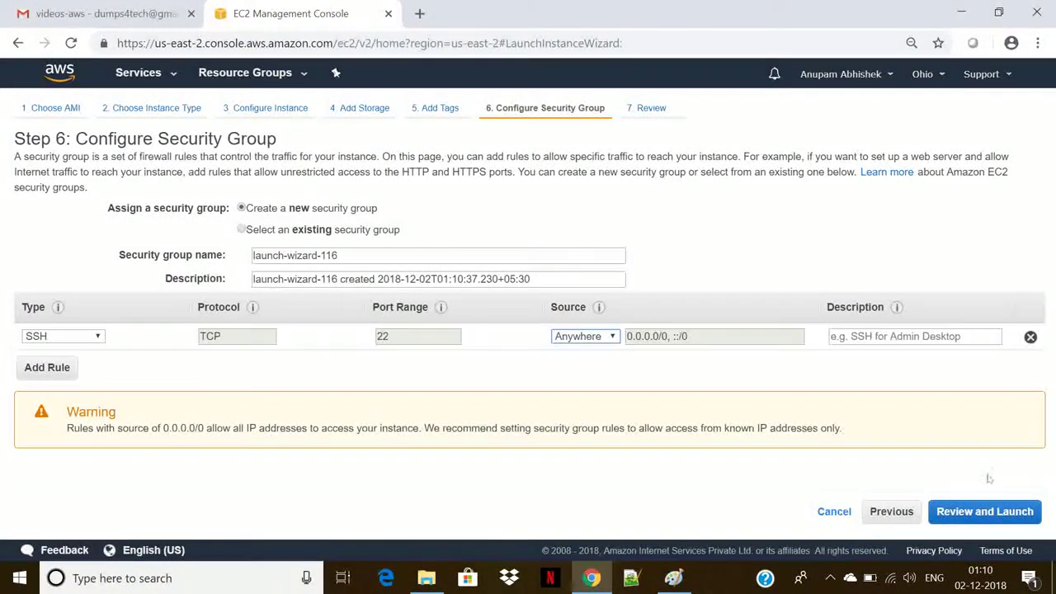
pyautogui.click(986, 513)
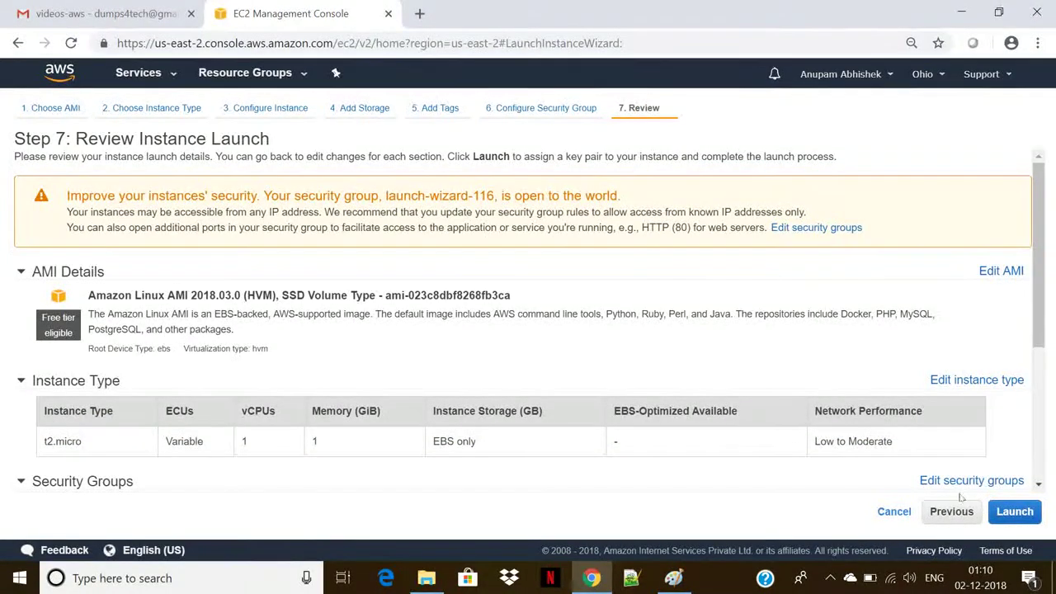
# - Launch the instance with the existing key pair ohio, acknowledging access to its private key, and refresh the new instance's status
pyautogui.click(1003, 513)
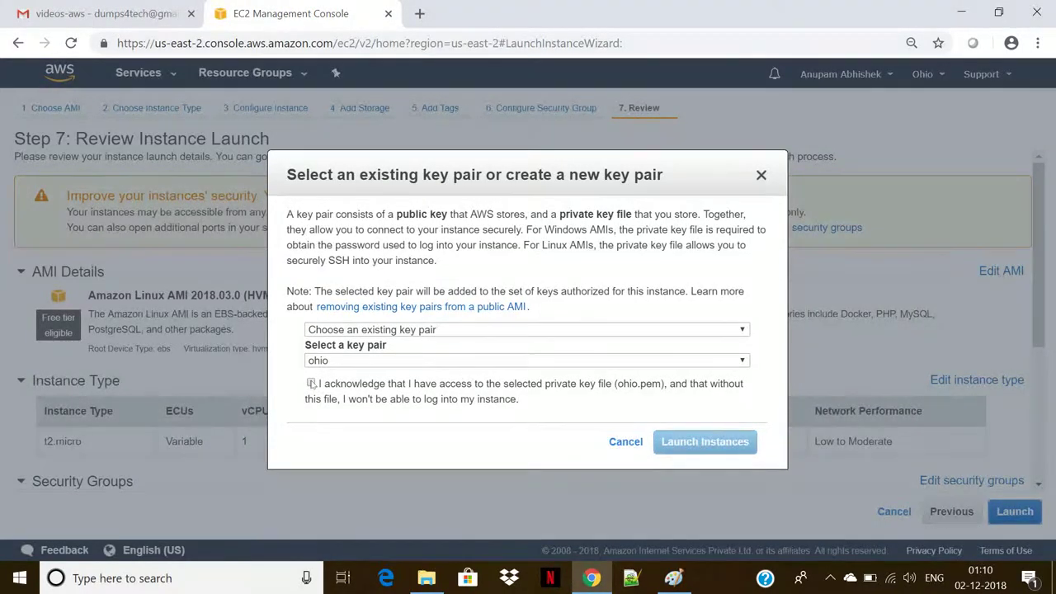
pyautogui.click(311, 383)
pyautogui.click(703, 443)
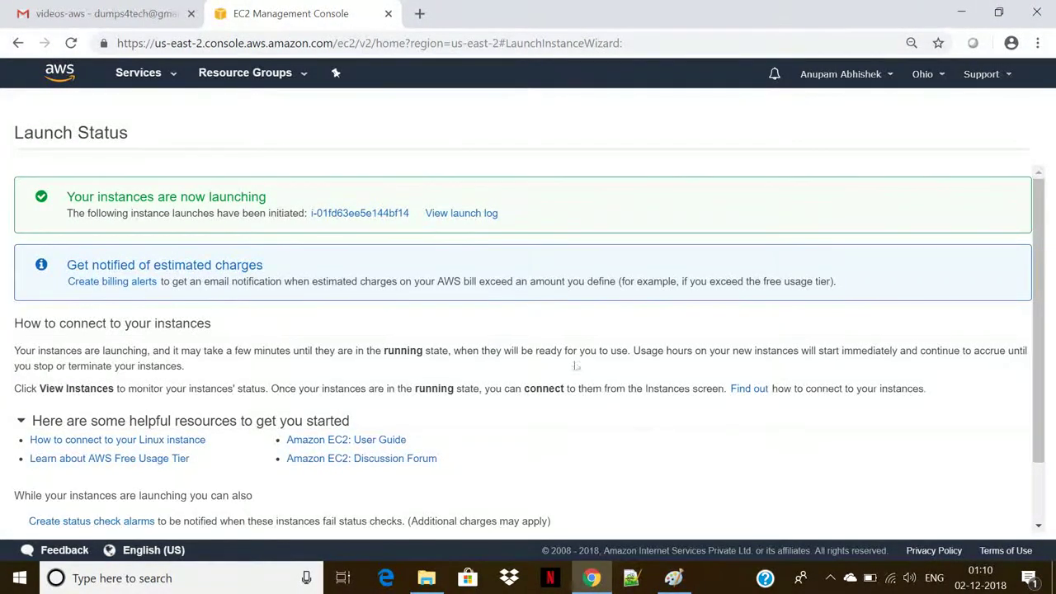
pyautogui.click(357, 219)
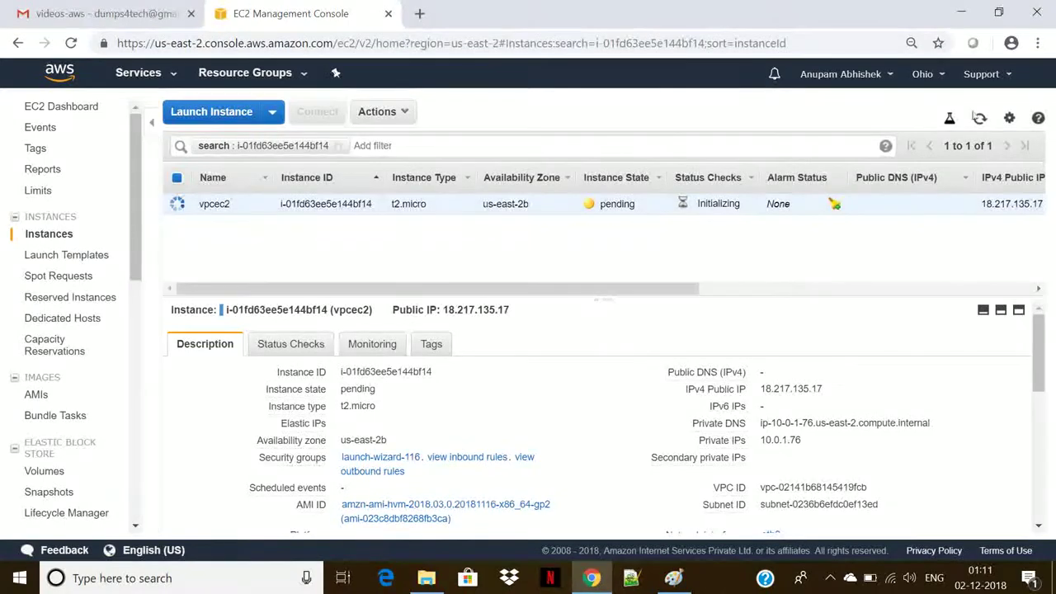
pyautogui.click(979, 120)
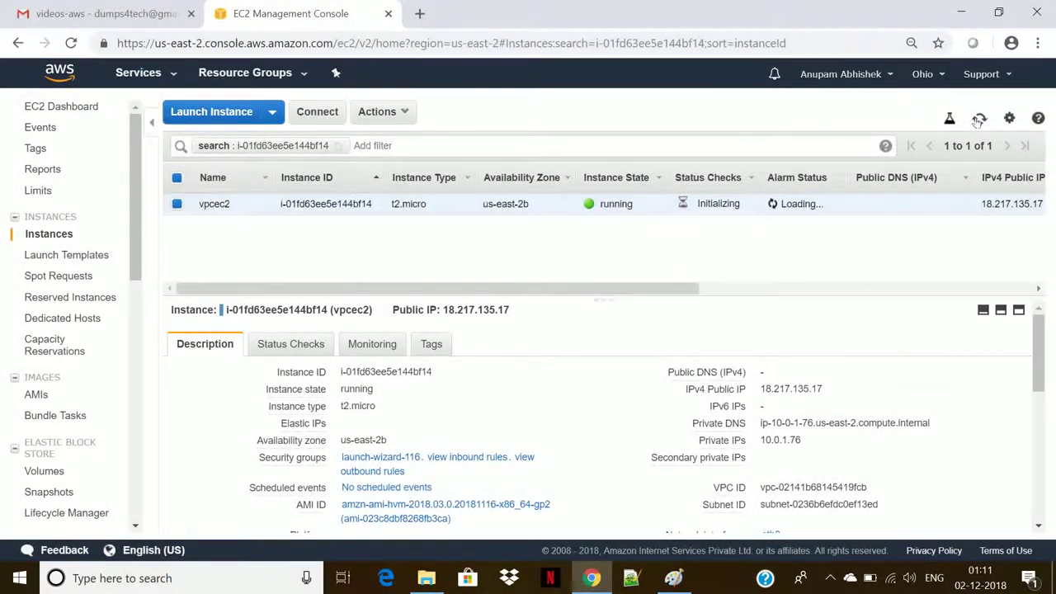
# - Switch to PuTTY and enter the vpcec2 instance's copied public IP 18.217.135.17 as the host name
pyautogui.press('super')
pyautogui.write('put')
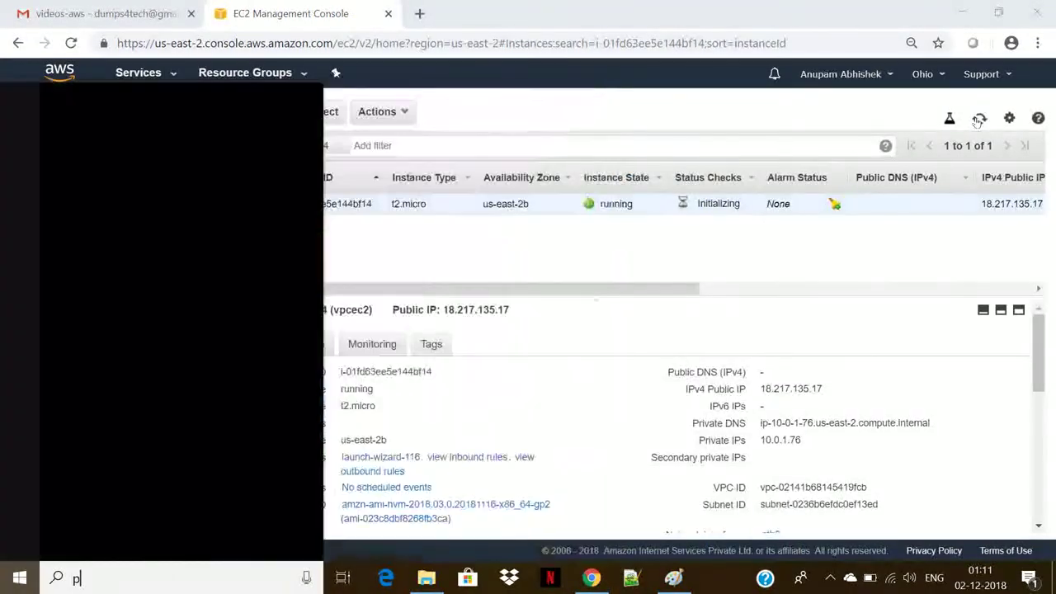
pyautogui.write('y')
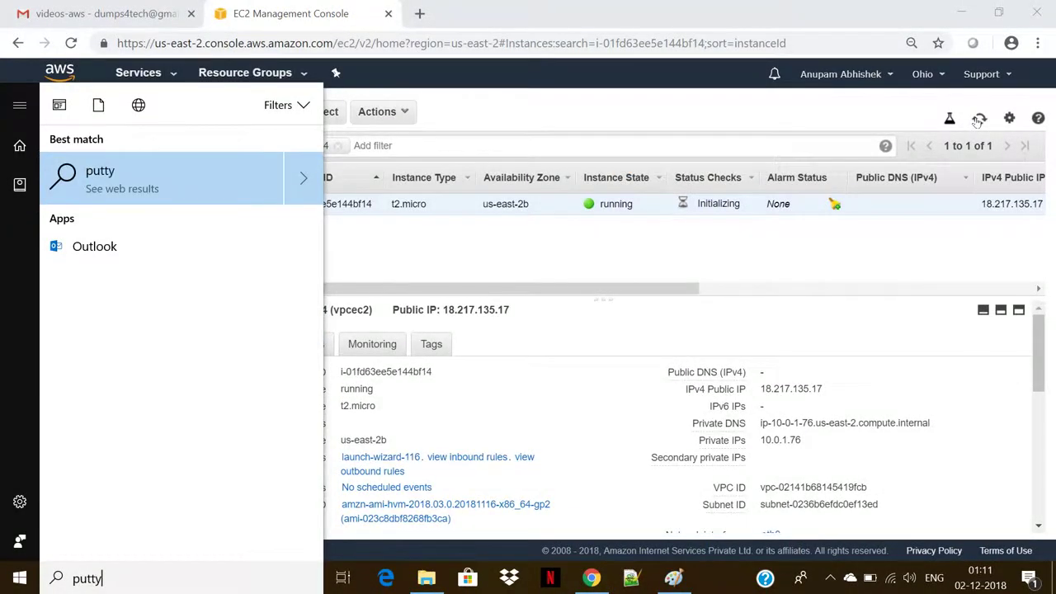
pyautogui.press('Return')
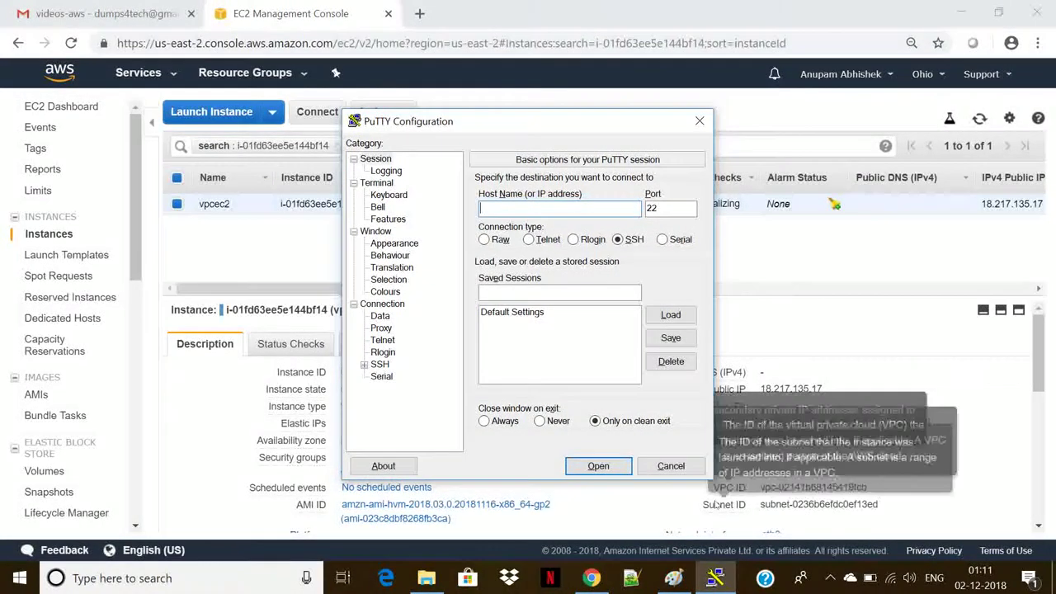
pyautogui.click(833, 392)
pyautogui.click(833, 392)
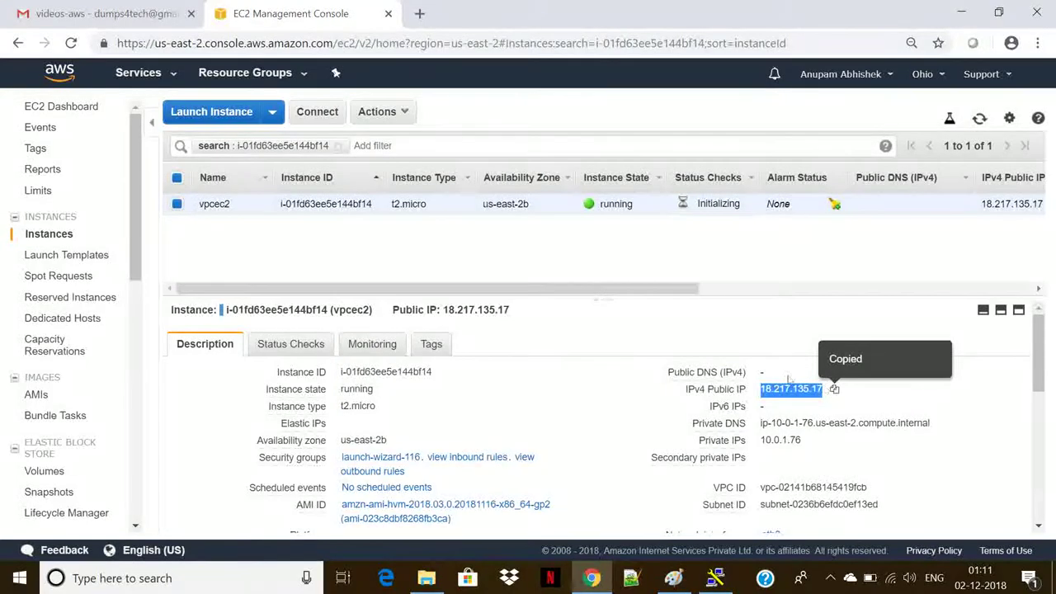
pyautogui.click(714, 578)
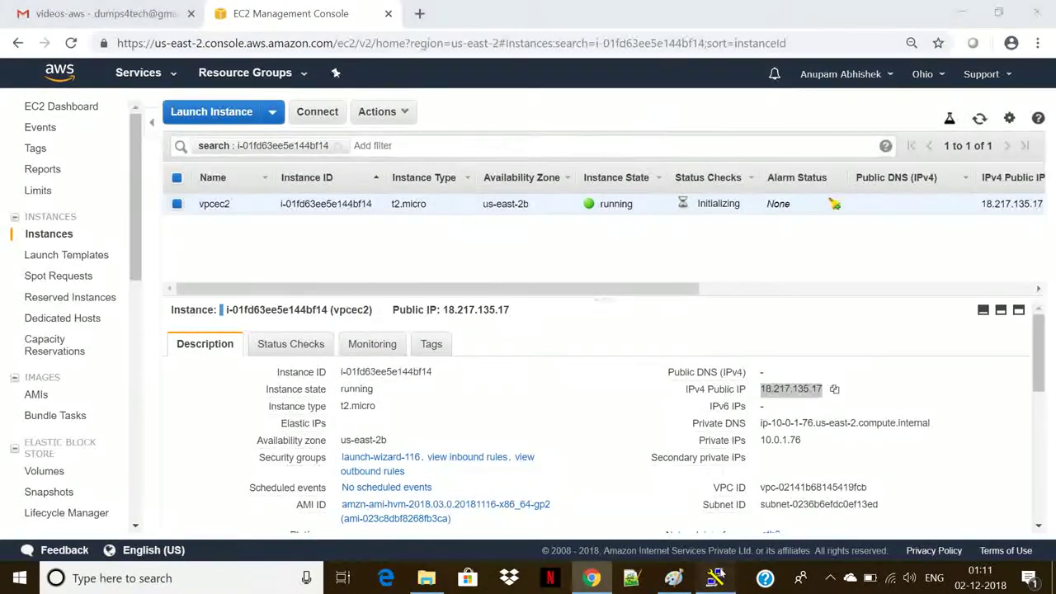
pyautogui.hotkey('ctrl', 'v')
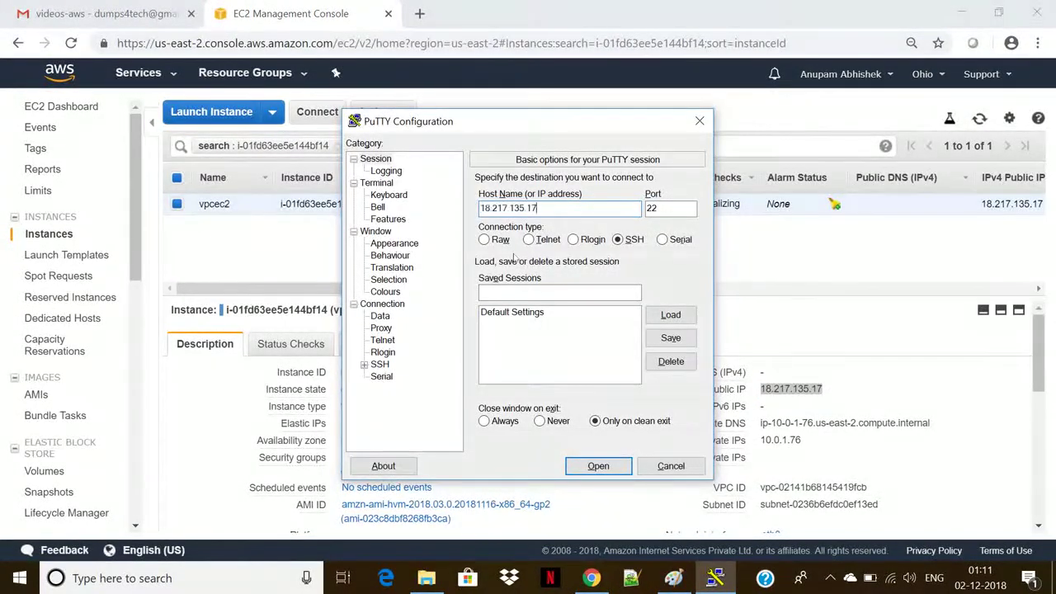
# - Set ohio.ppk from the Downloads folder as the private key file for SSH authentication
pyautogui.click(363, 365)
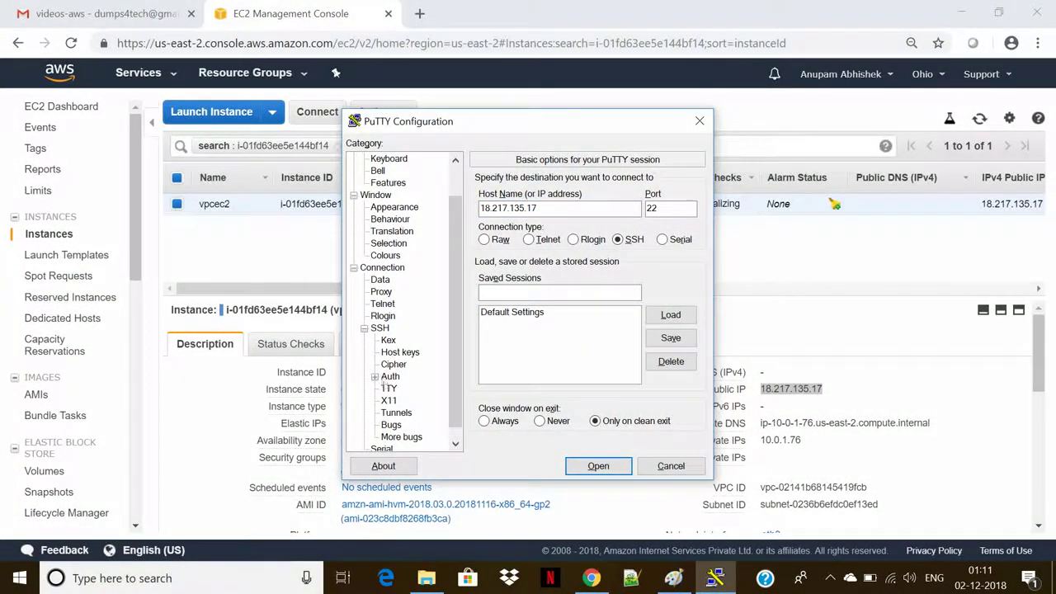
pyautogui.click(399, 381)
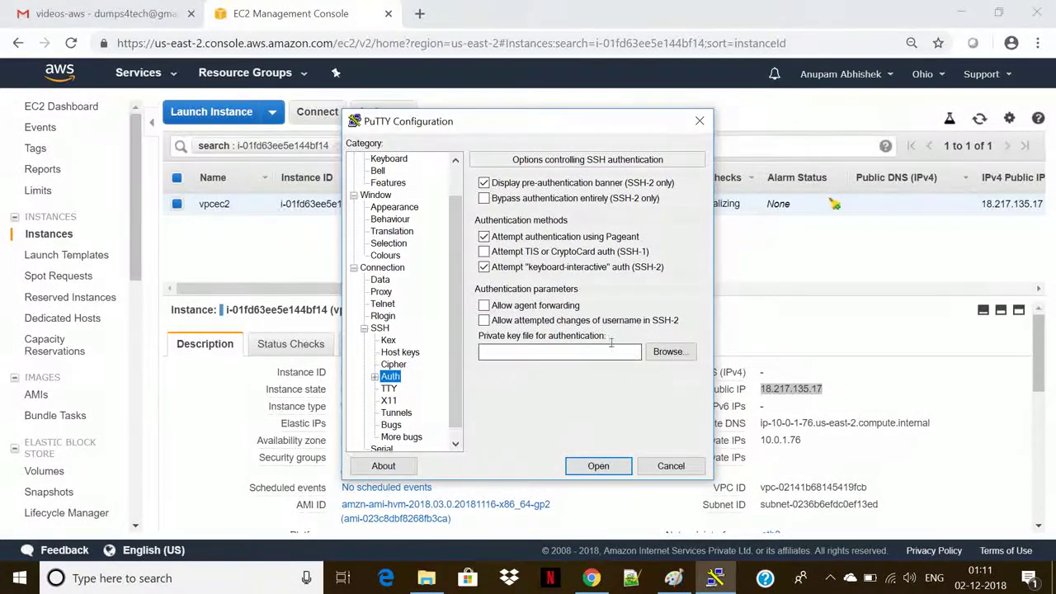
pyautogui.click(667, 352)
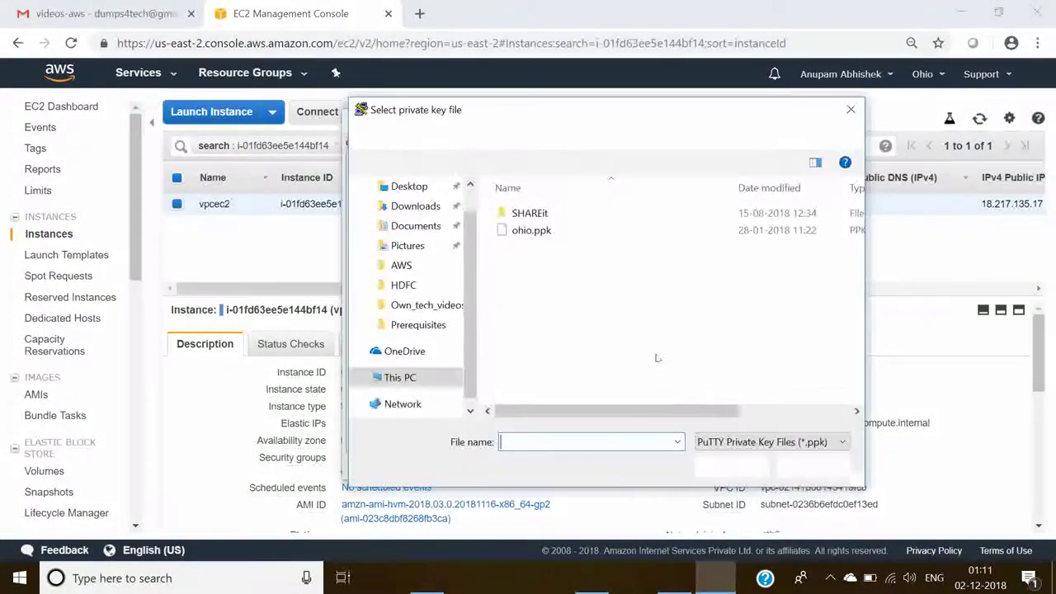
pyautogui.click(551, 231)
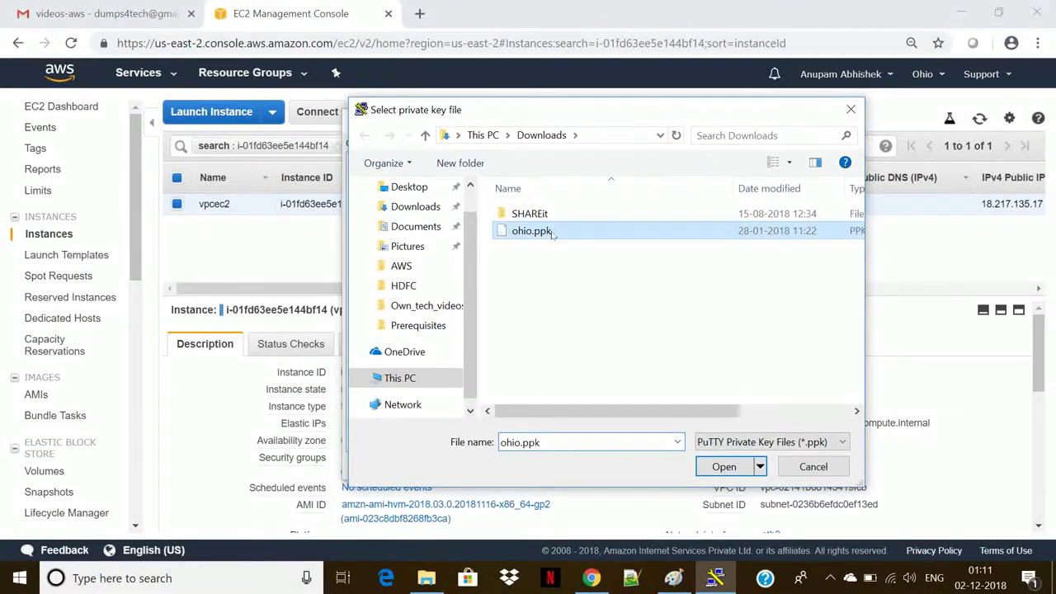
pyautogui.click(723, 467)
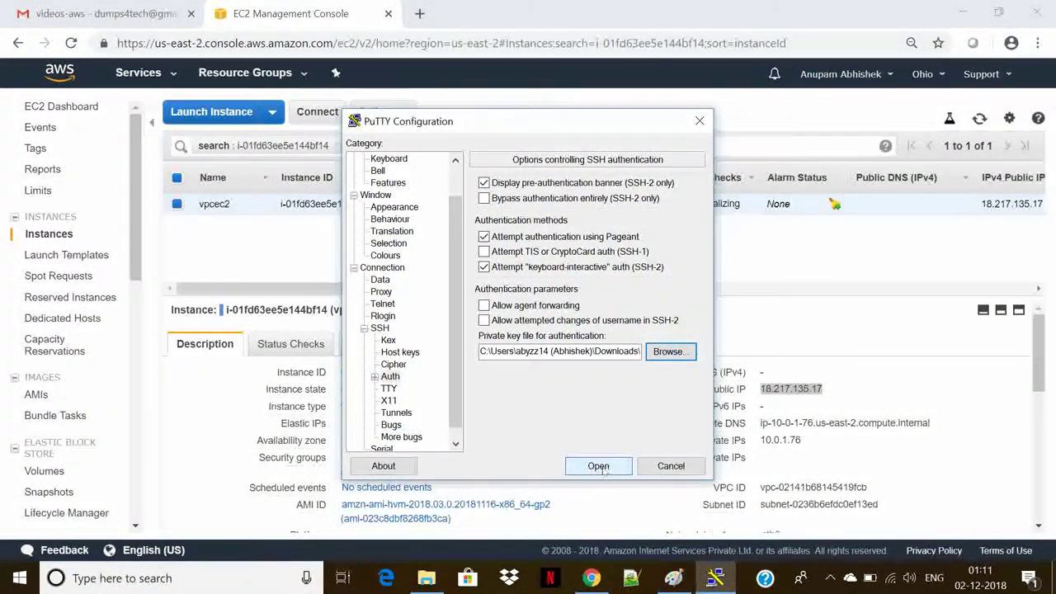
# - Open the SSH connection, accept and cache the server's host key, and log in as ec2-user
pyautogui.click(602, 470)
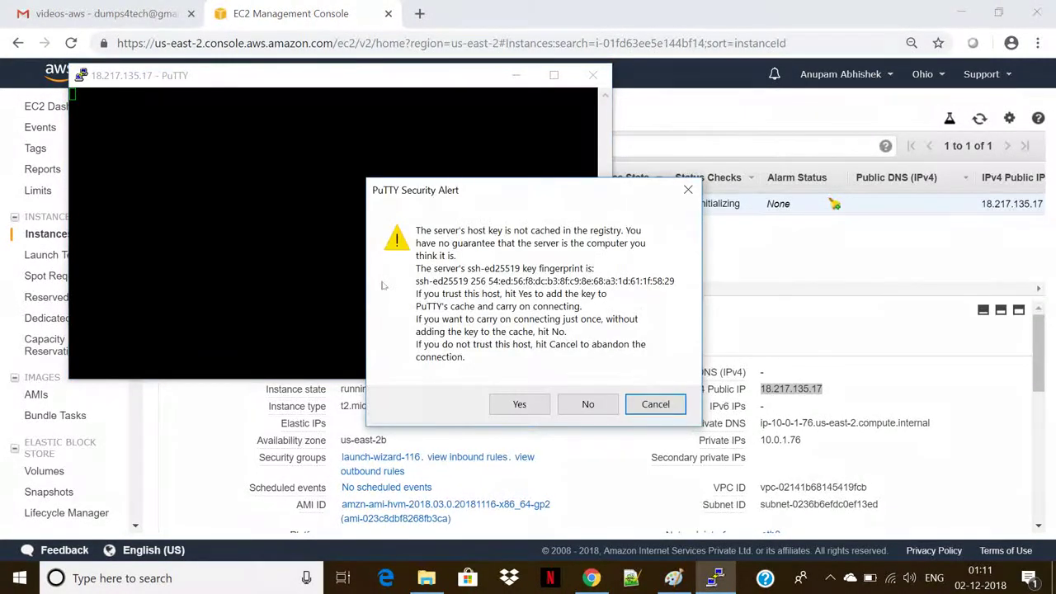
pyautogui.click(526, 404)
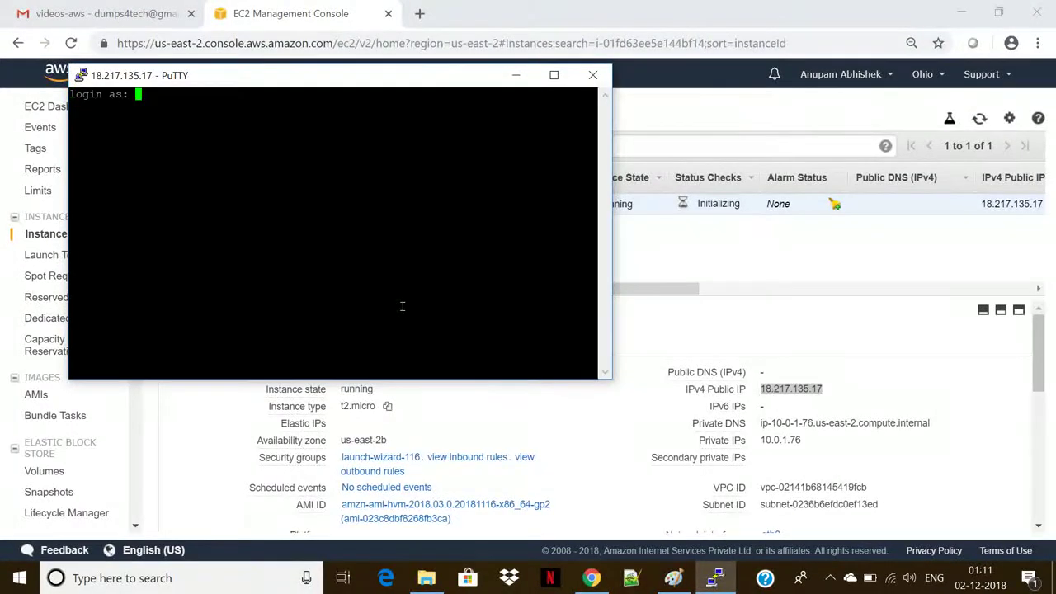
pyautogui.write('ec2-user')
pyautogui.press('Return')
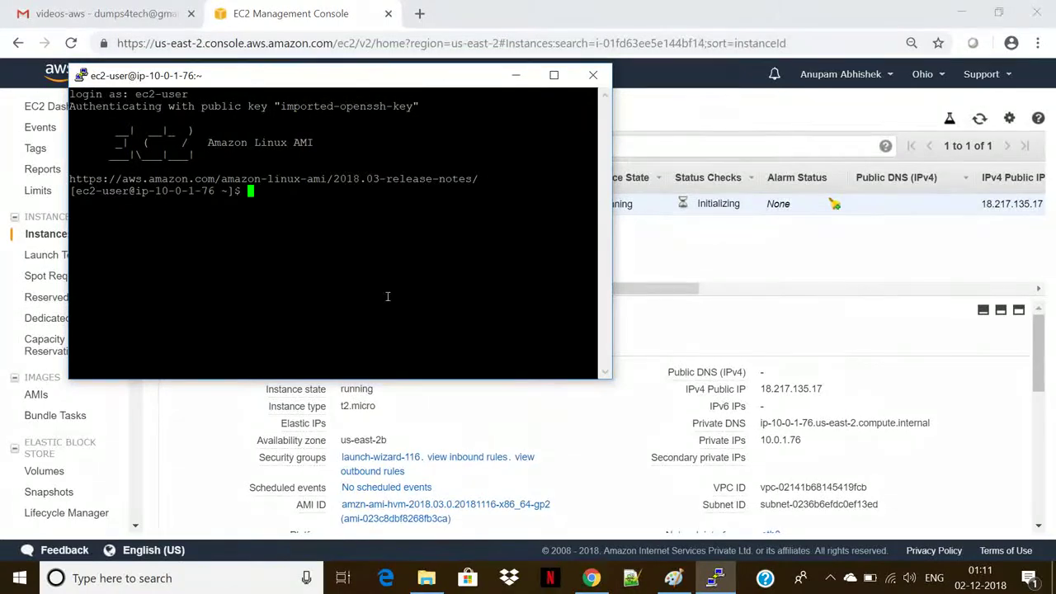
# - Switch back to the AWS console in the browser and open the VPC service's list of VPCs
pyautogui.click(759, 266)
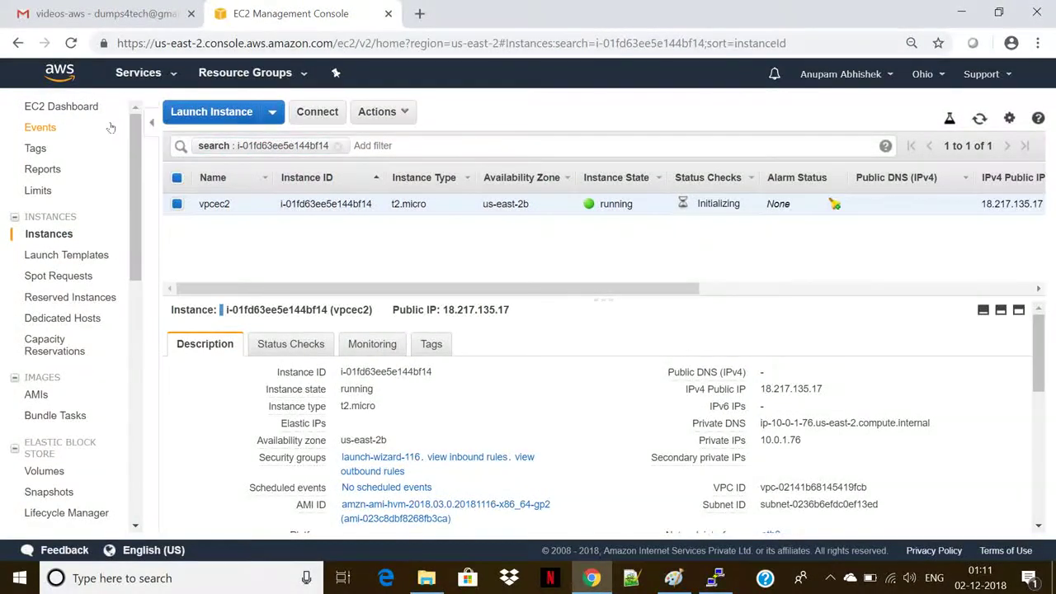
pyautogui.click(132, 73)
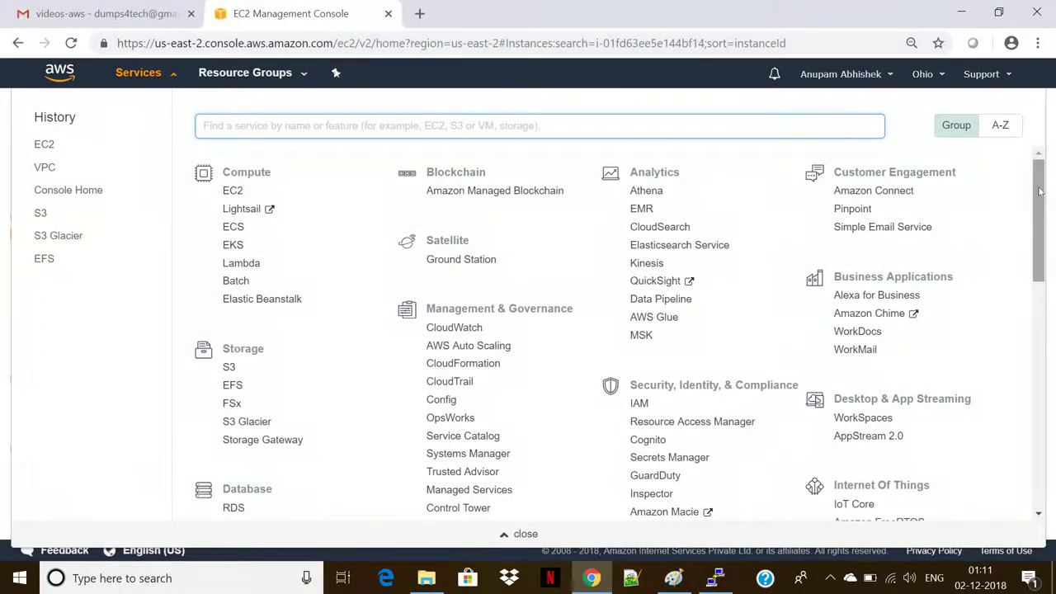
pyautogui.moveTo(1041, 192); pyautogui.dragTo(1044, 419)
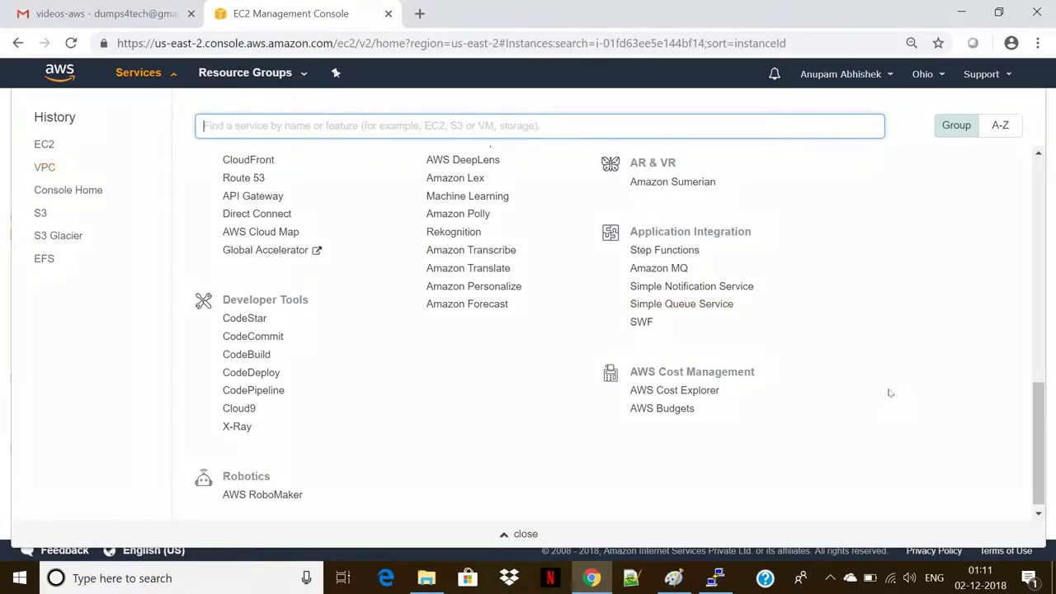
pyautogui.moveTo(1041, 437); pyautogui.dragTo(1037, 378)
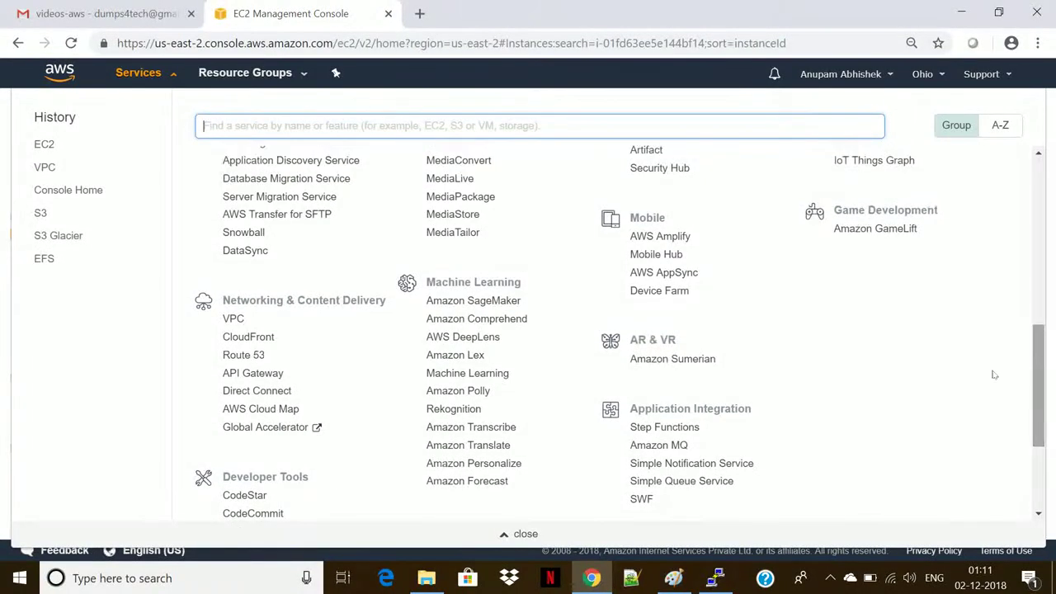
pyautogui.click(234, 320)
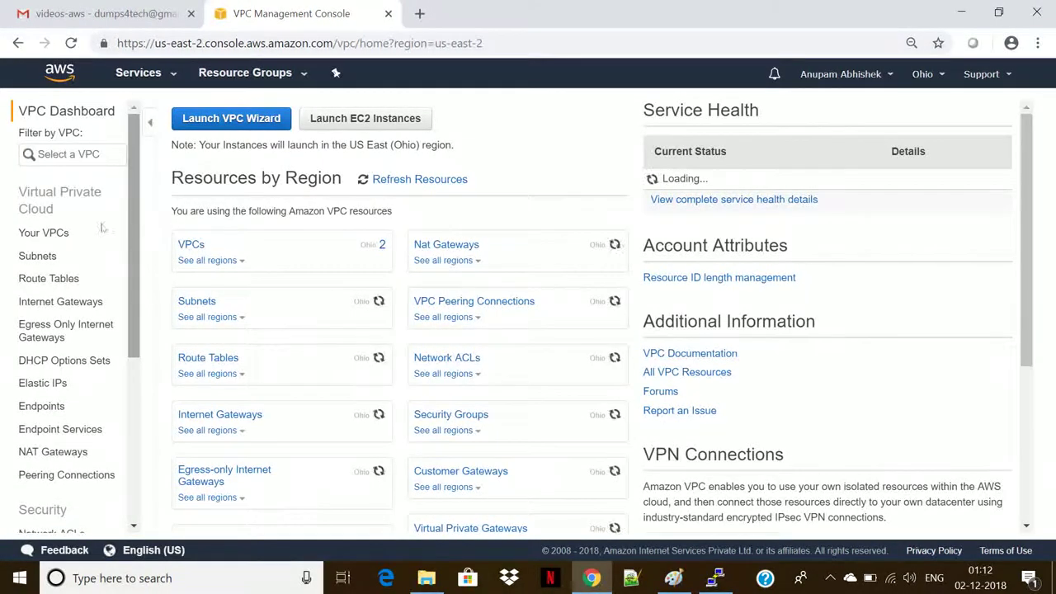
pyautogui.click(46, 234)
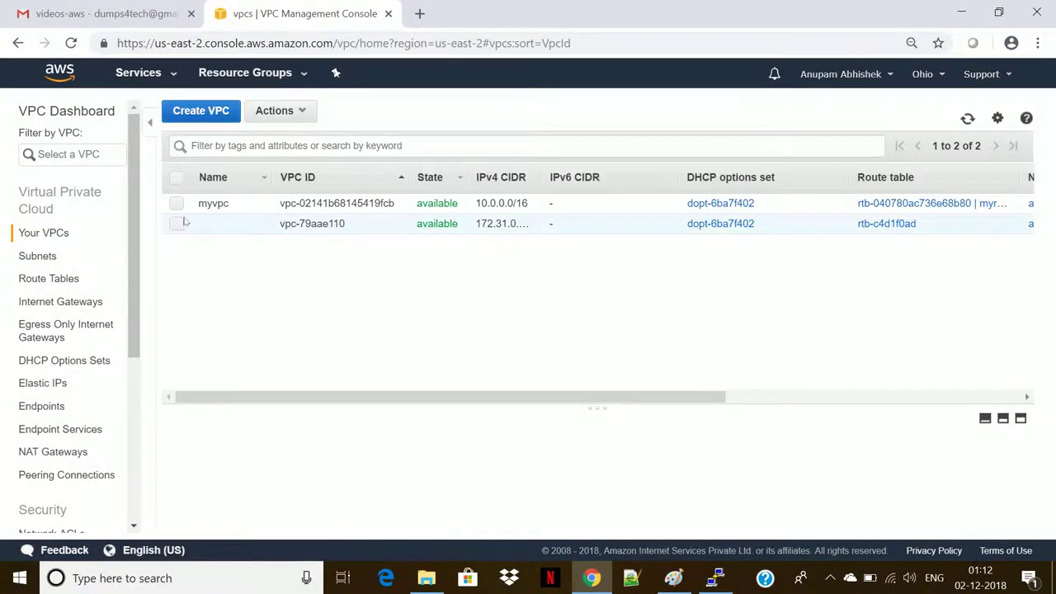
# - Try to delete the VPC myvpc and close the deletion dialog
pyautogui.click(175, 204)
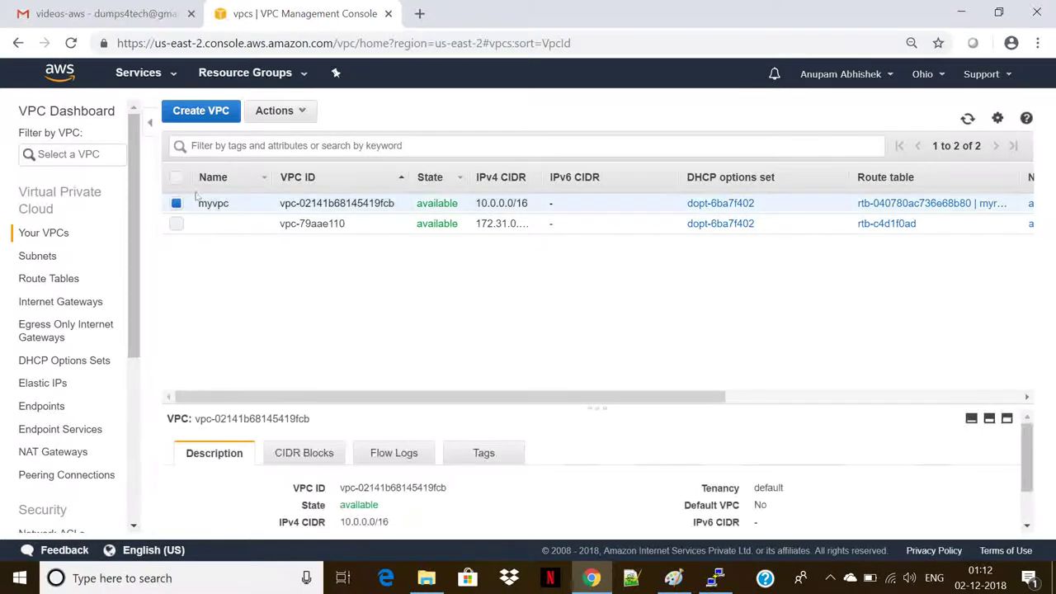
pyautogui.click(289, 112)
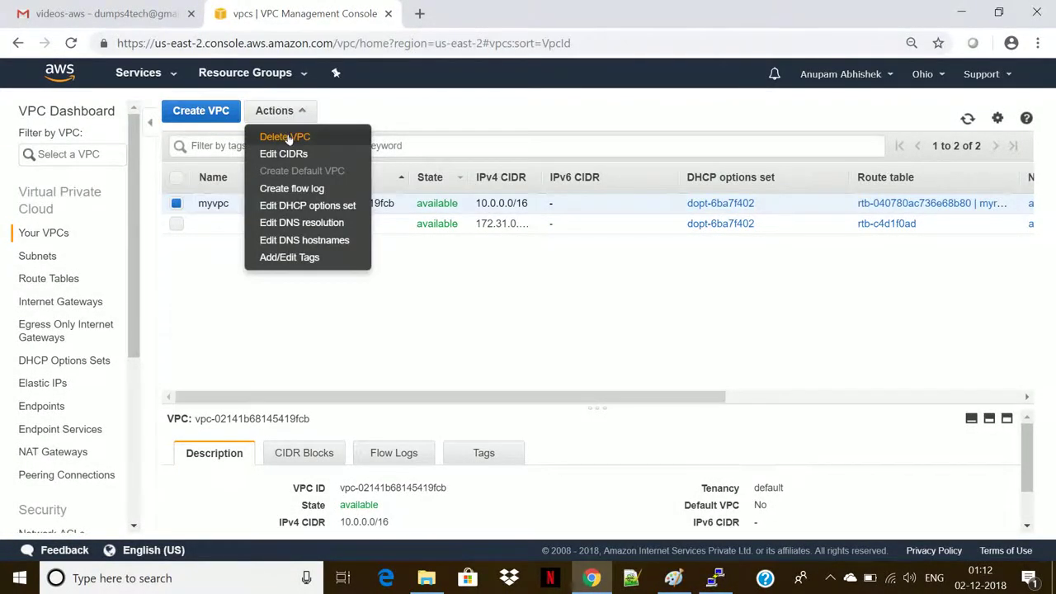
pyautogui.click(287, 137)
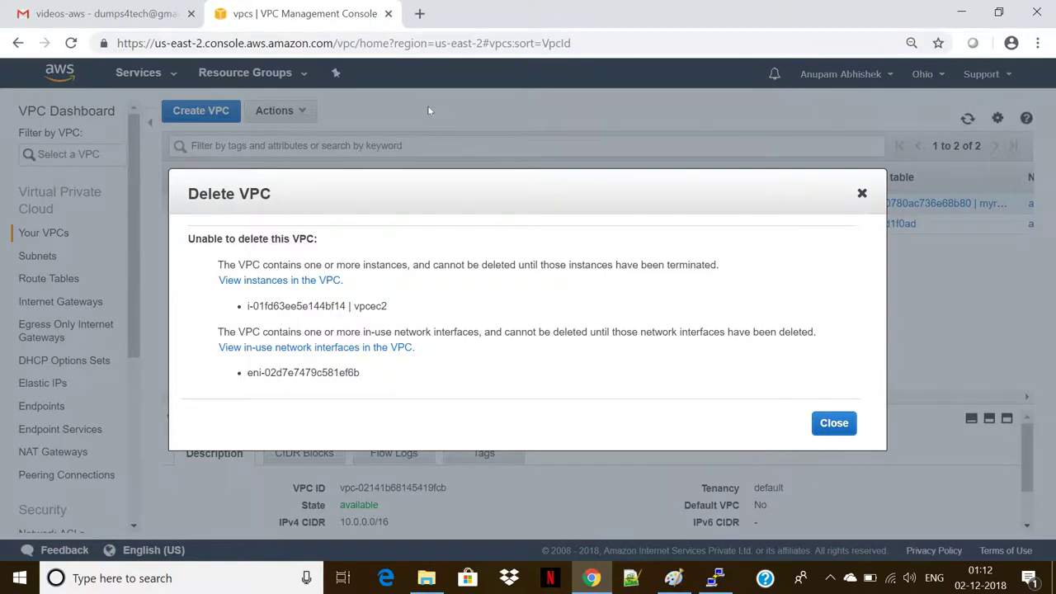
pyautogui.click(834, 422)
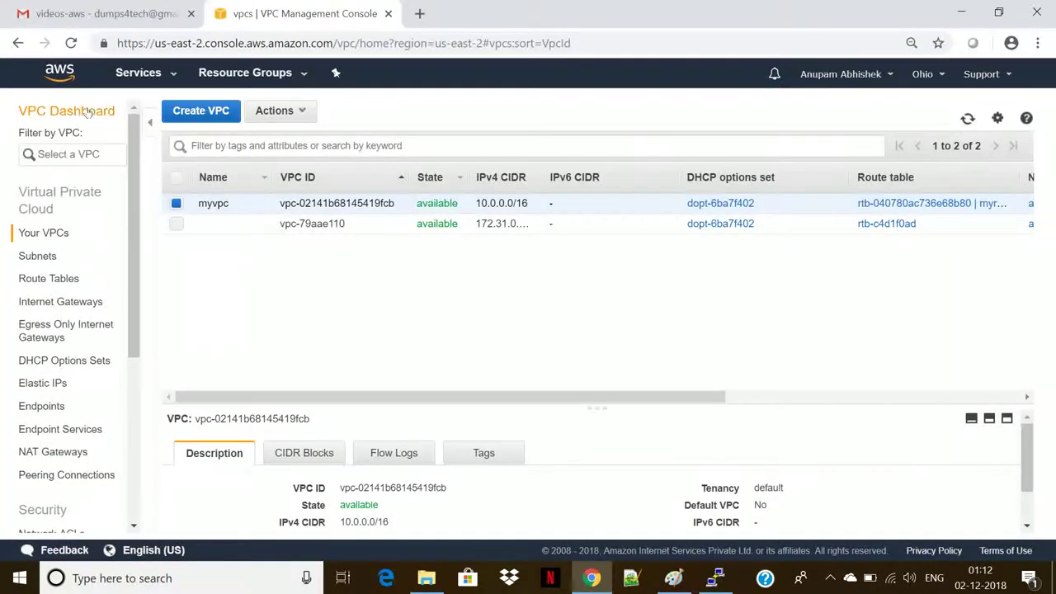
# - Go to the EC2 service and open the list of running instances
pyautogui.click(136, 73)
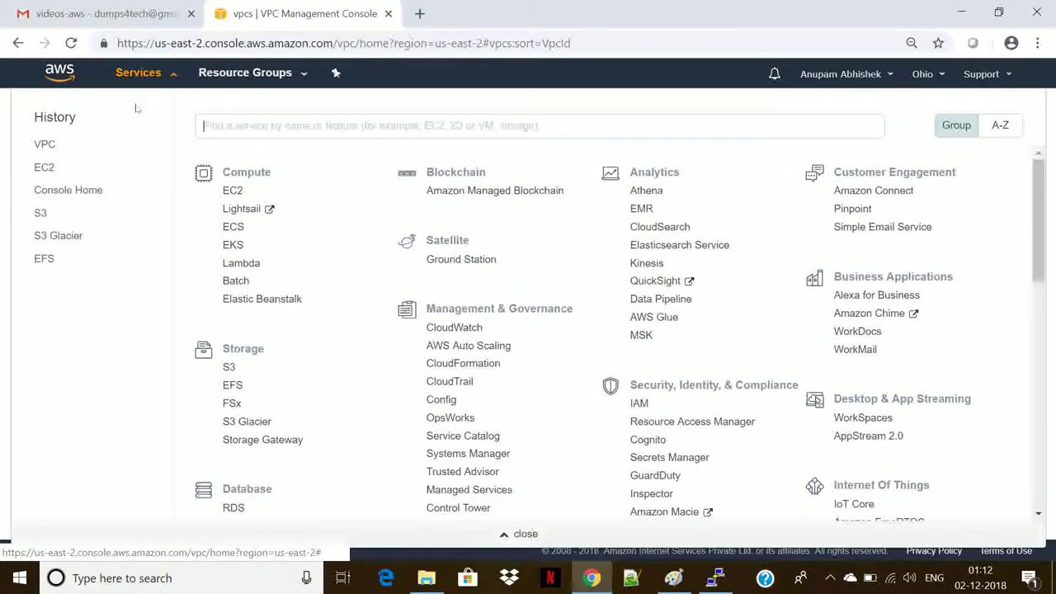
pyautogui.click(232, 192)
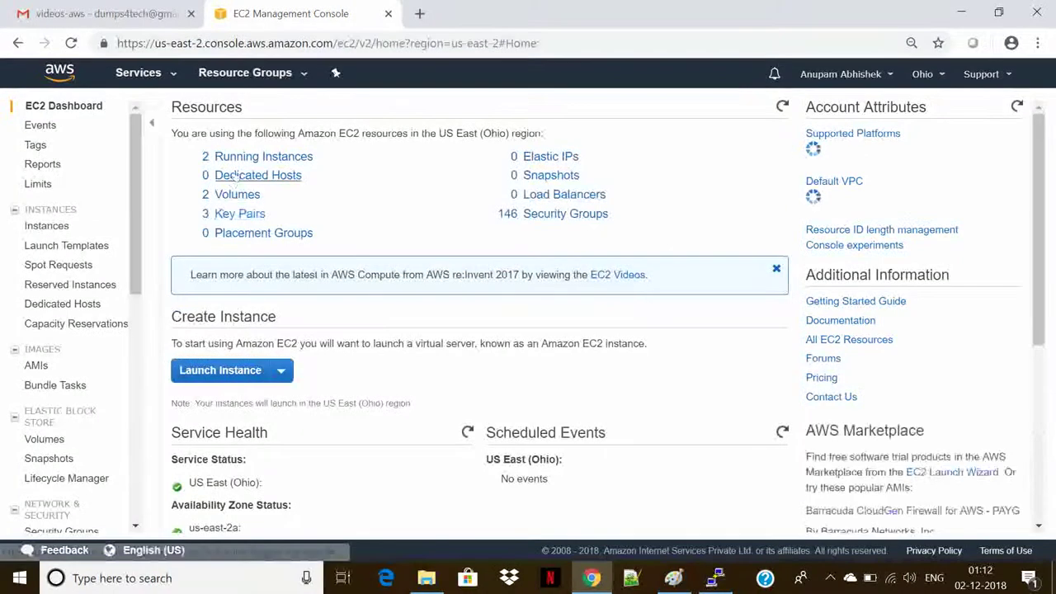
pyautogui.click(244, 157)
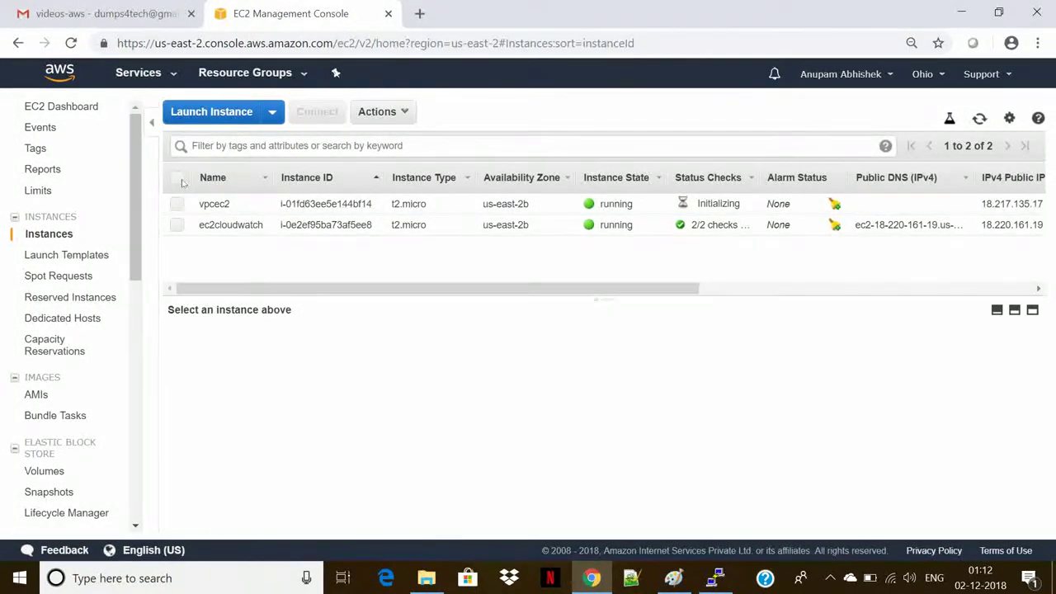
# - Terminate both the vpcec2 and ec2cloudwatch instances and confirm the termination
pyautogui.click(177, 177)
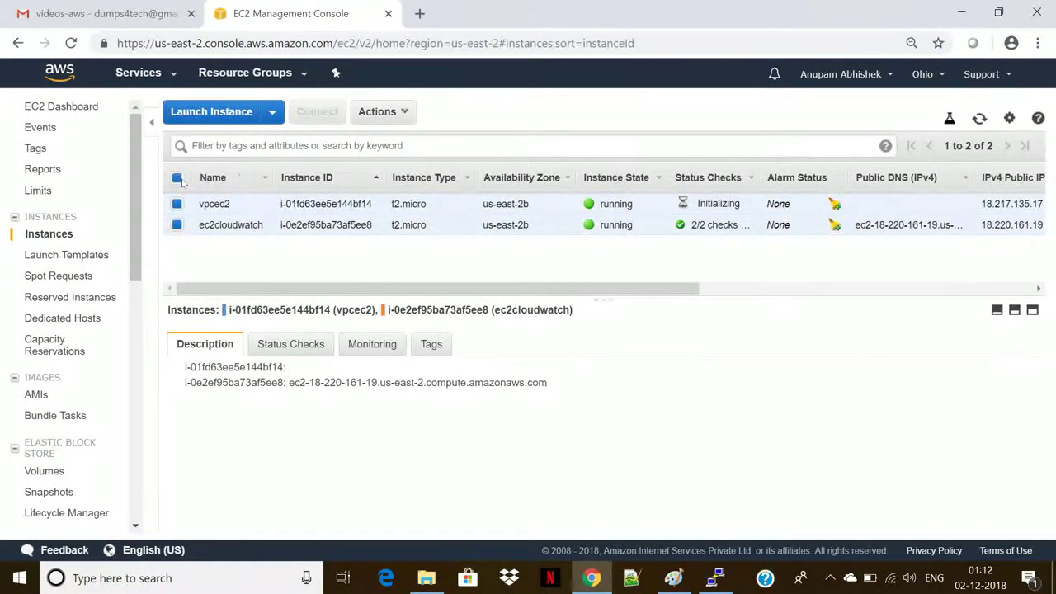
pyautogui.click(381, 115)
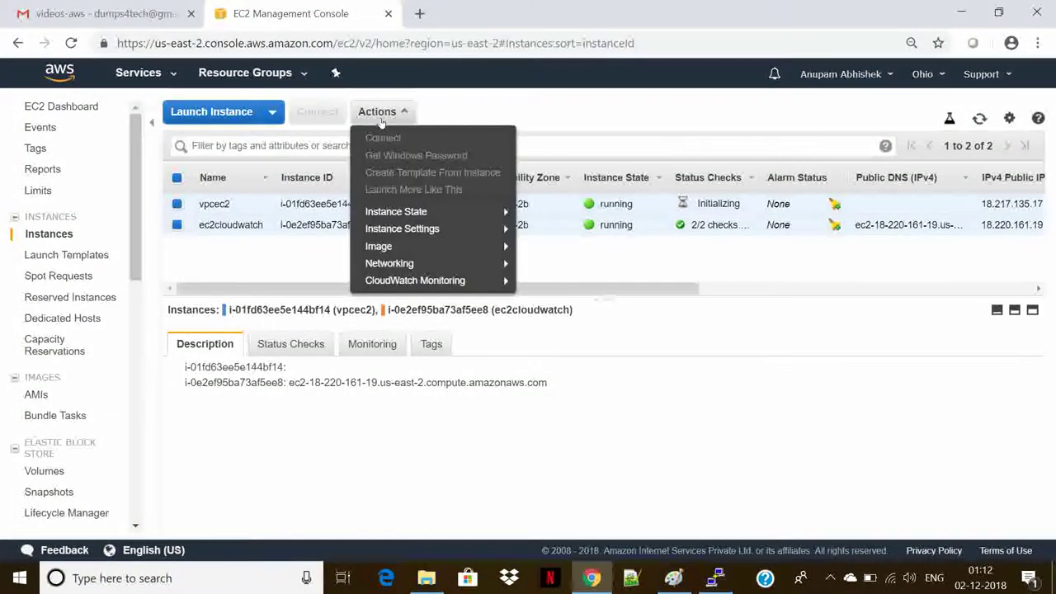
pyautogui.moveTo(404, 212)
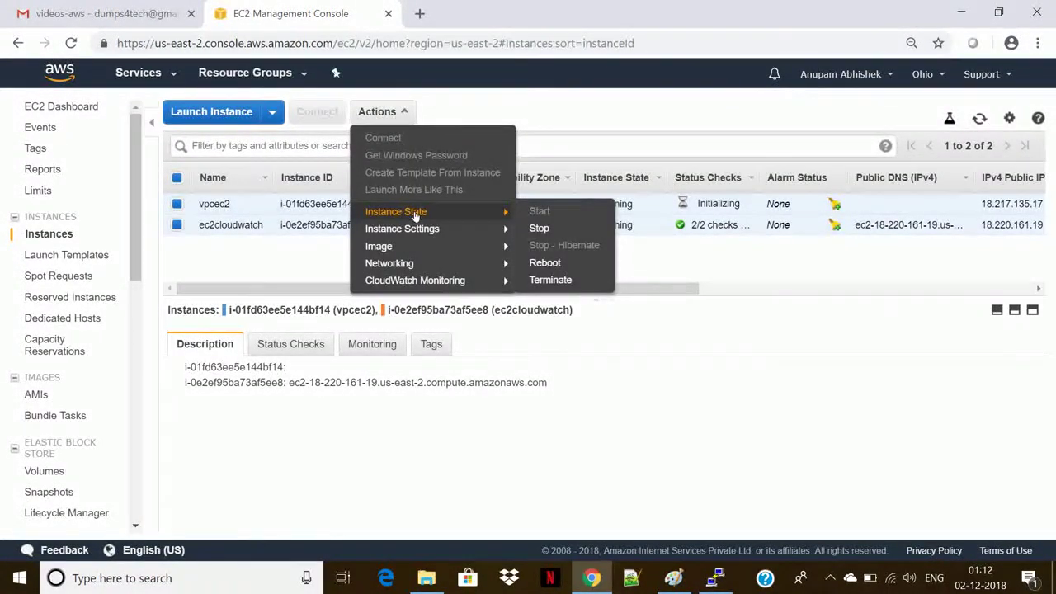
pyautogui.click(550, 280)
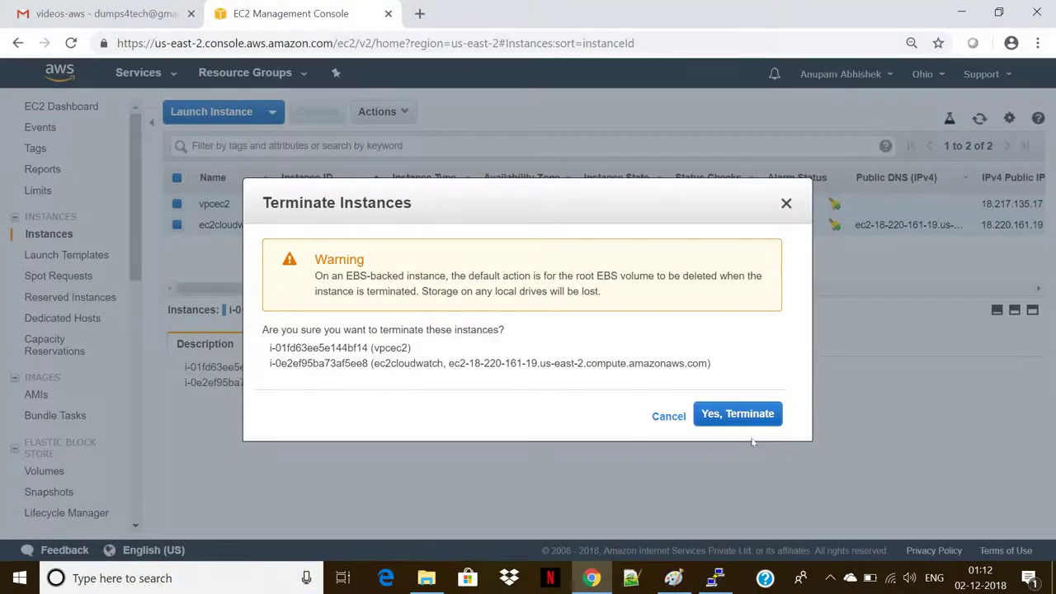
pyautogui.click(732, 414)
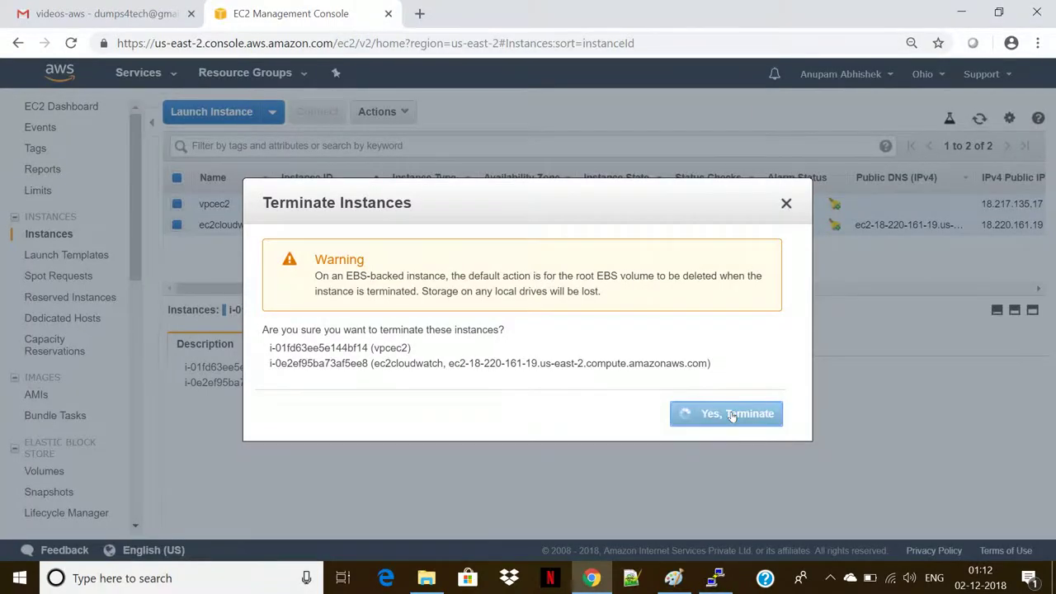